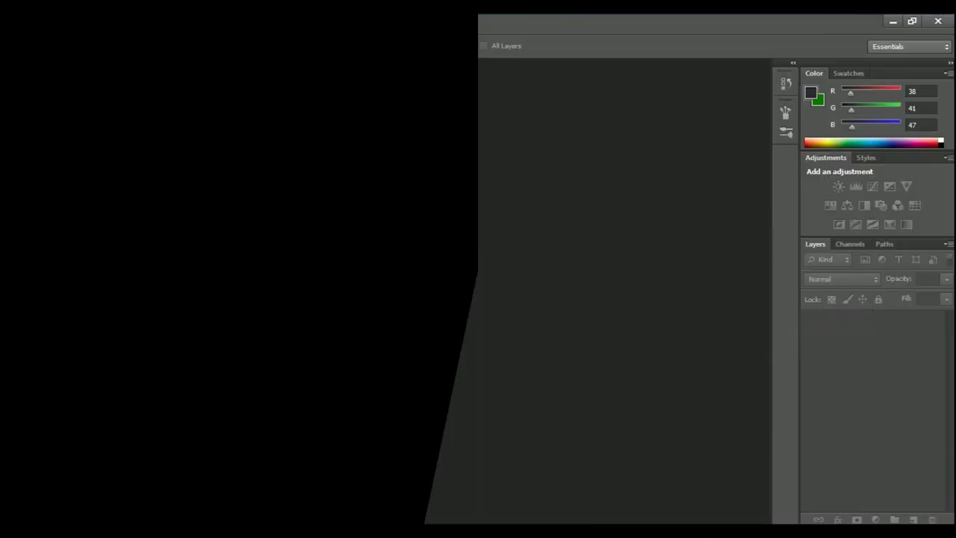
- Open Zebra.png from the Pic folder and fit it to the window
{"action": "left_click", "coordinate": [42, 24]}
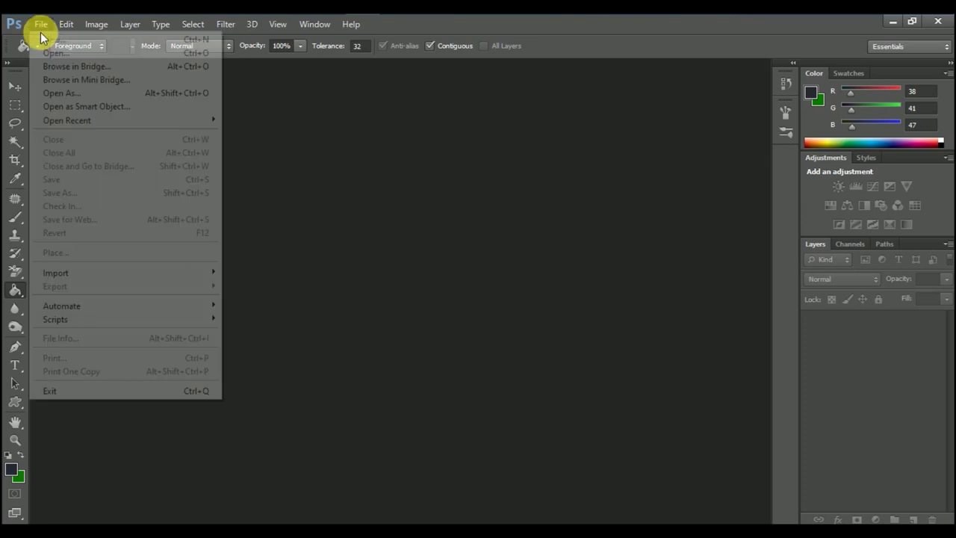
{"action": "left_click", "coordinate": [81, 54]}
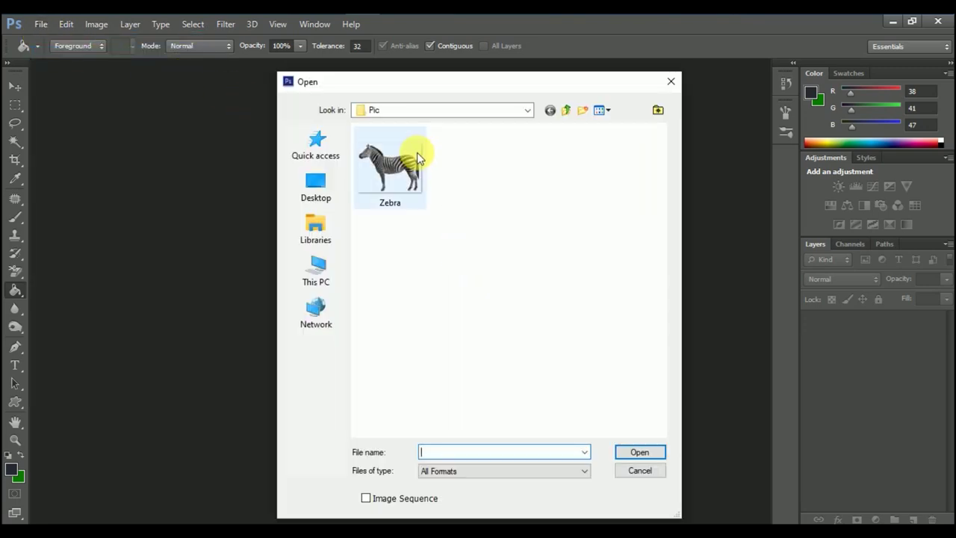
{"action": "left_click", "coordinate": [417, 159]}
{"action": "left_click", "coordinate": [636, 452]}
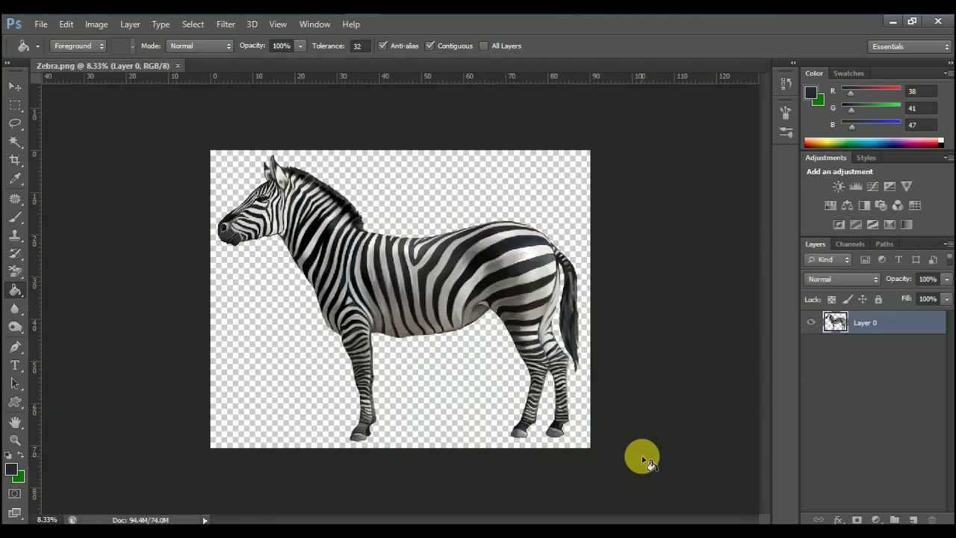
{"action": "key", "text": "ctrl+0"}
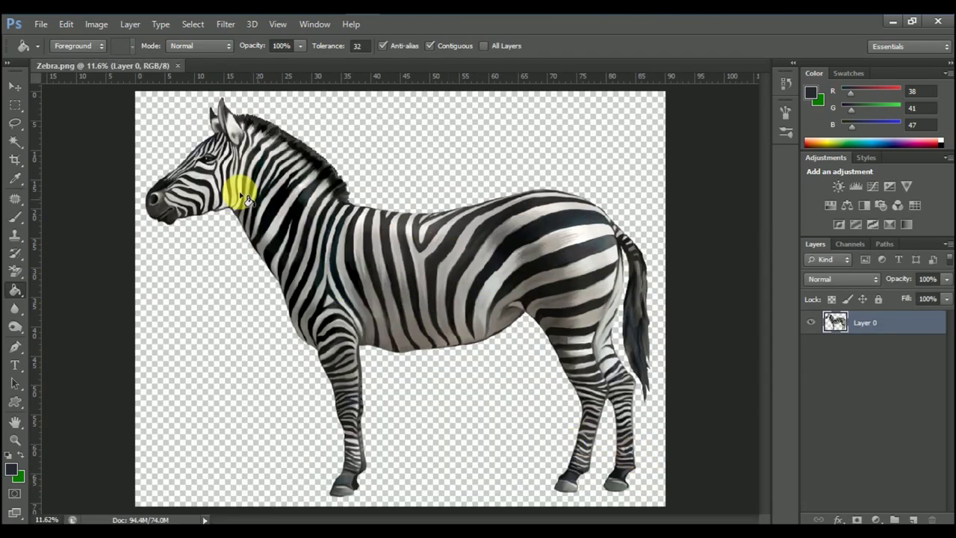
- Scale the zebra layer down to about 85% with Free Transform
{"action": "left_click", "coordinate": [15, 86]}
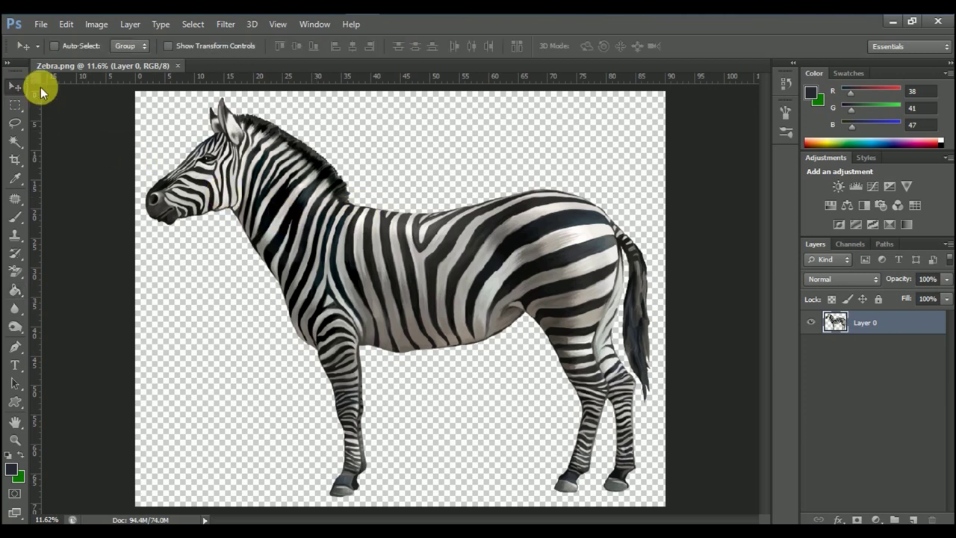
{"action": "left_click", "coordinate": [66, 25]}
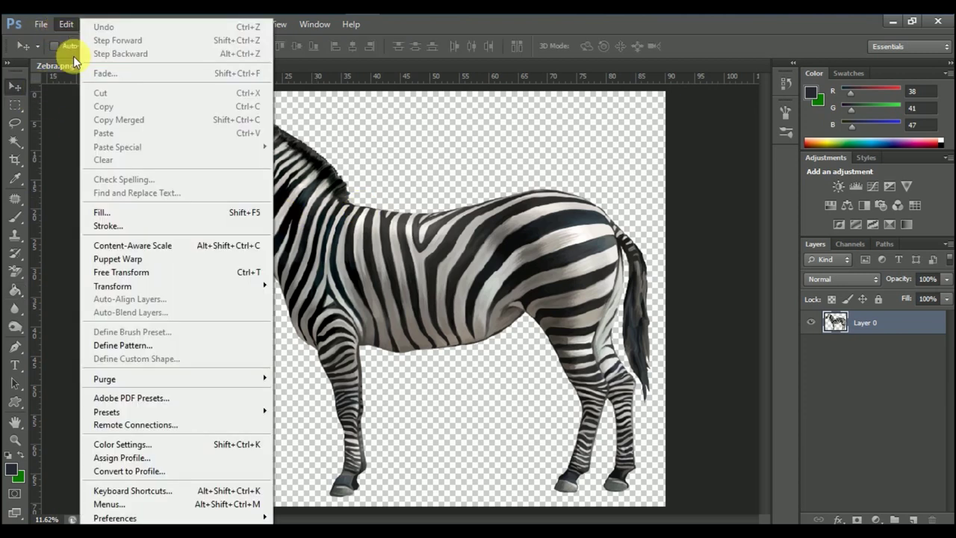
{"action": "left_click", "coordinate": [196, 274]}
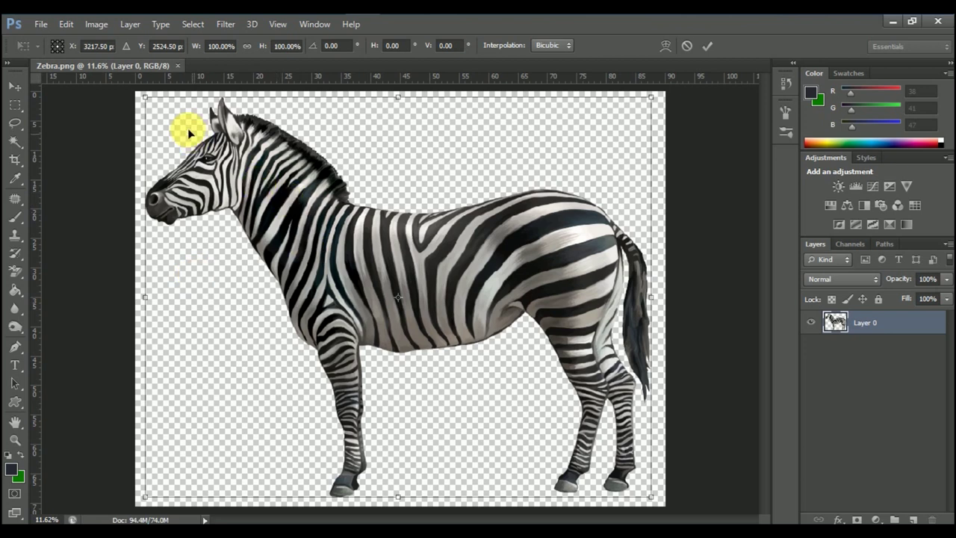
{"action": "left_click_drag", "start_coordinate": [144, 99], "coordinate": [179, 133]}
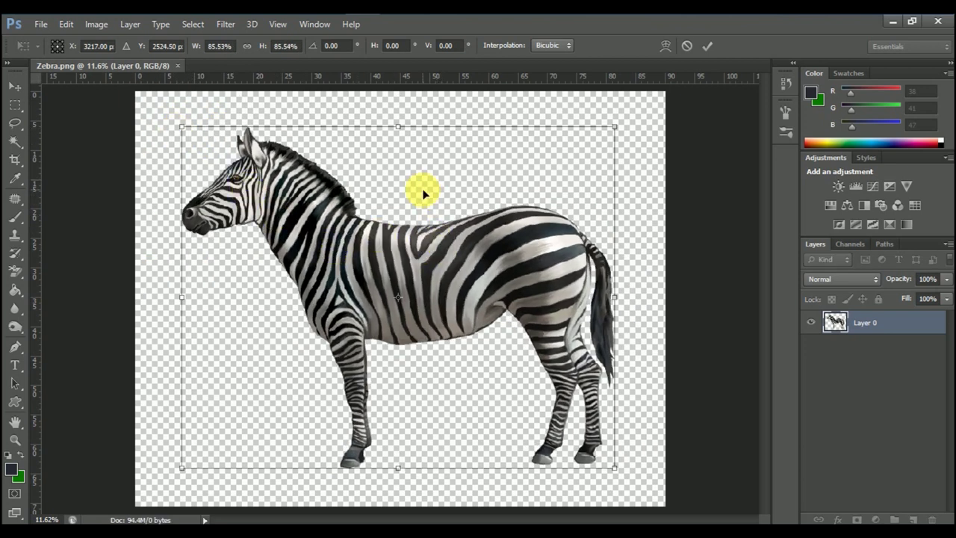
{"action": "left_click", "coordinate": [710, 49]}
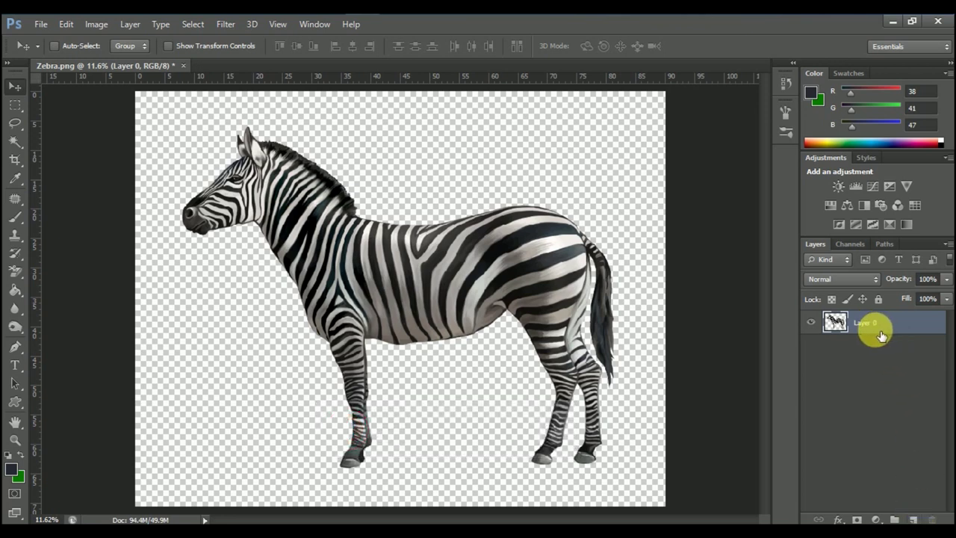
- Add a layer below the zebra filled with bright green #37ea00, then reselect Layer 0
{"action": "left_click", "coordinate": [918, 519]}
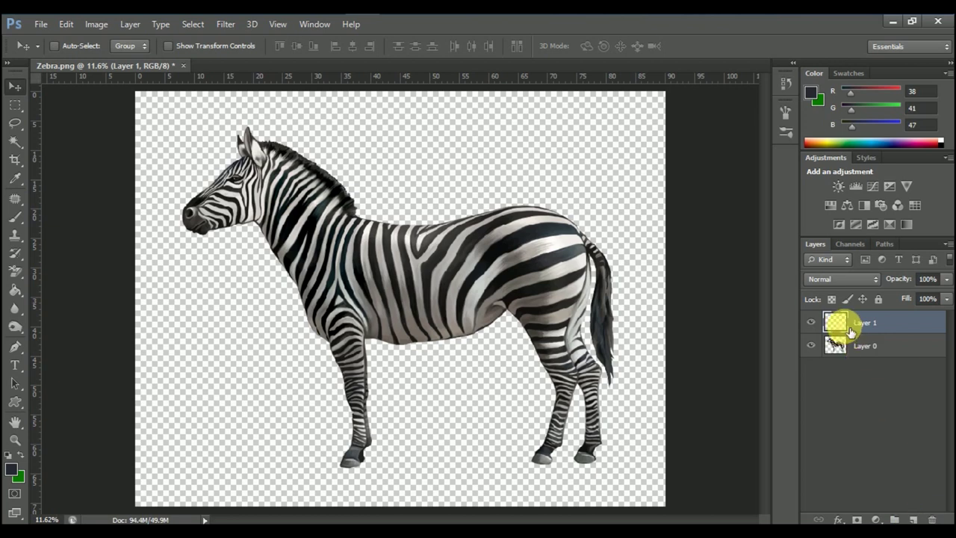
{"action": "left_click_drag", "start_coordinate": [868, 321], "coordinate": [893, 355]}
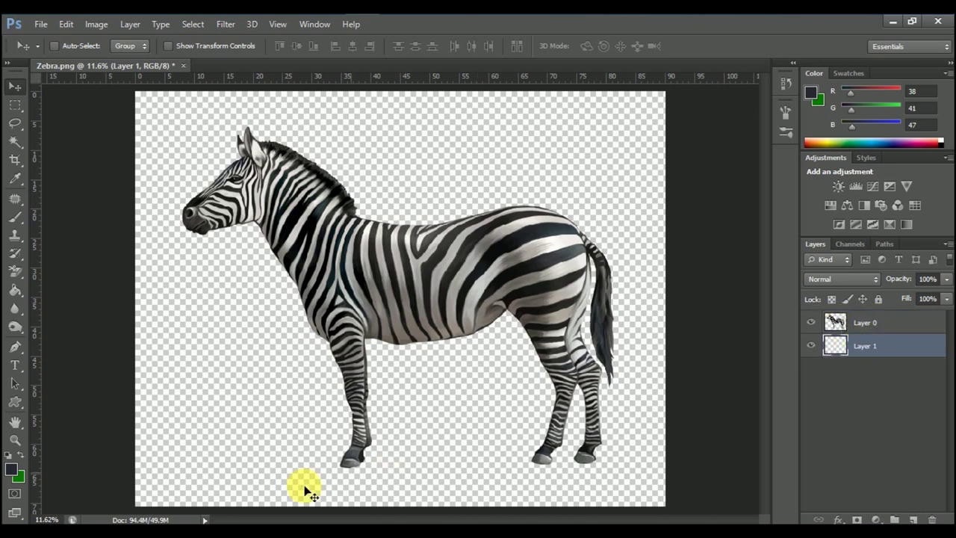
{"action": "left_click", "coordinate": [12, 472]}
{"action": "left_click", "coordinate": [658, 256]}
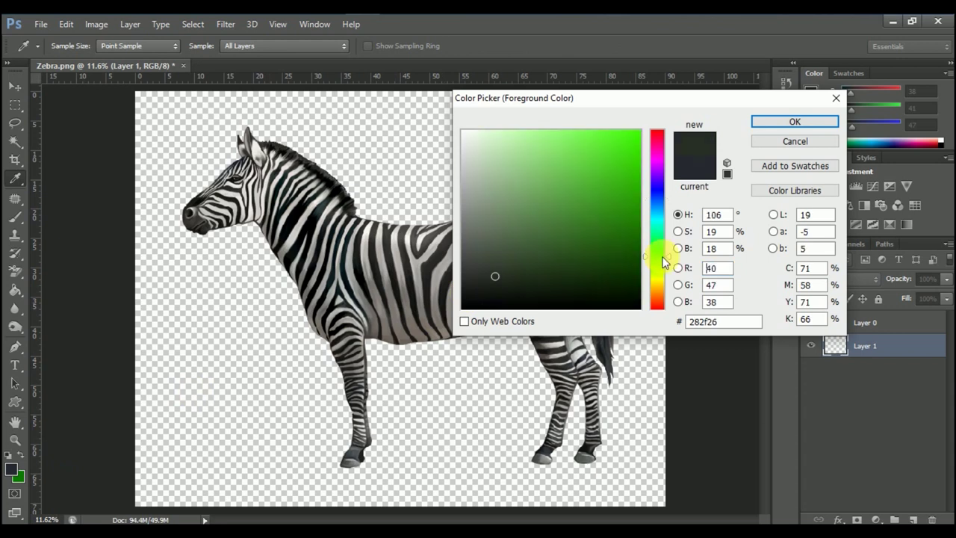
{"action": "left_click_drag", "start_coordinate": [641, 171], "coordinate": [641, 144]}
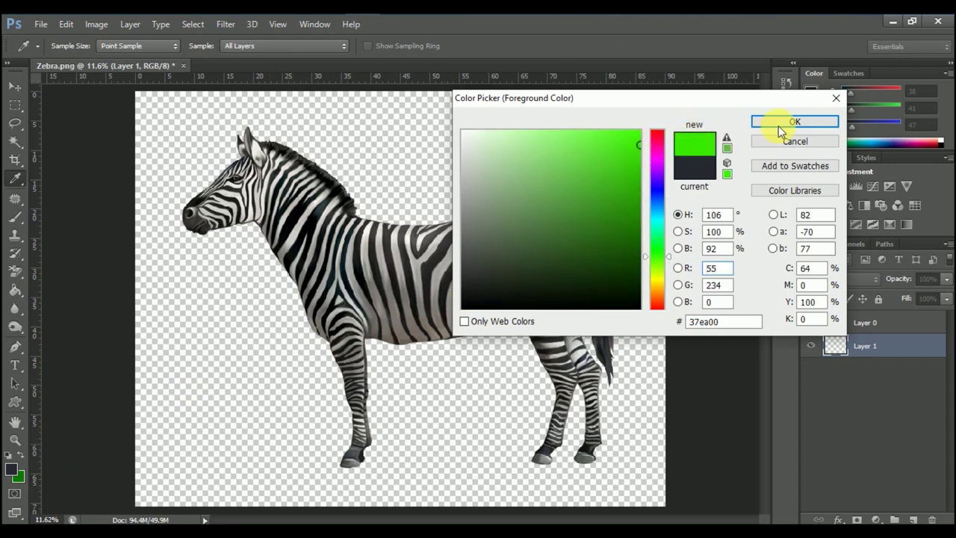
{"action": "left_click", "coordinate": [793, 122]}
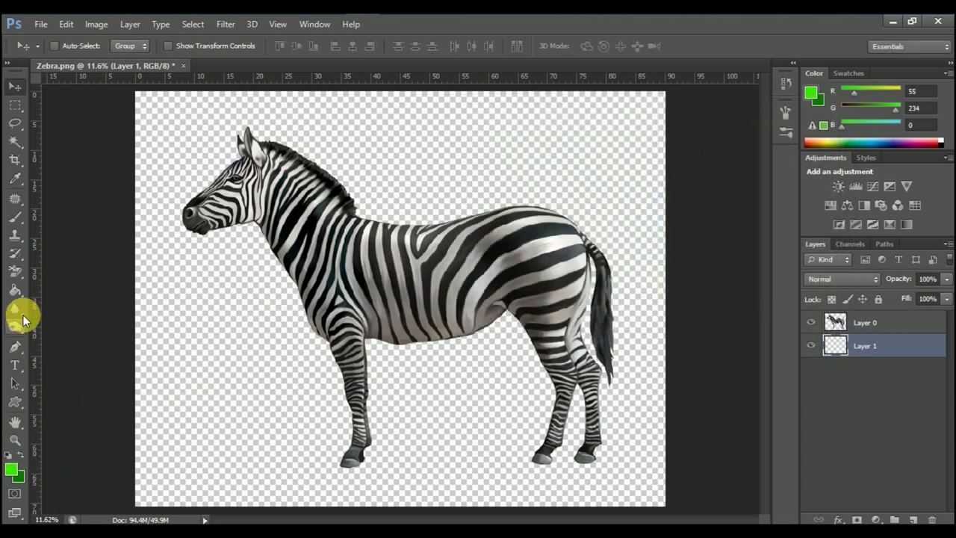
{"action": "left_click", "coordinate": [21, 309]}
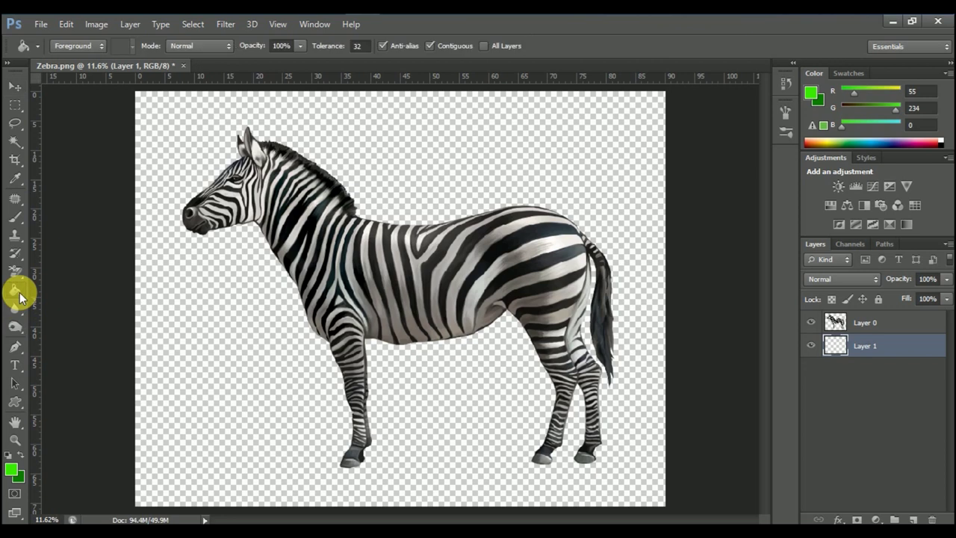
{"action": "left_click", "coordinate": [250, 349]}
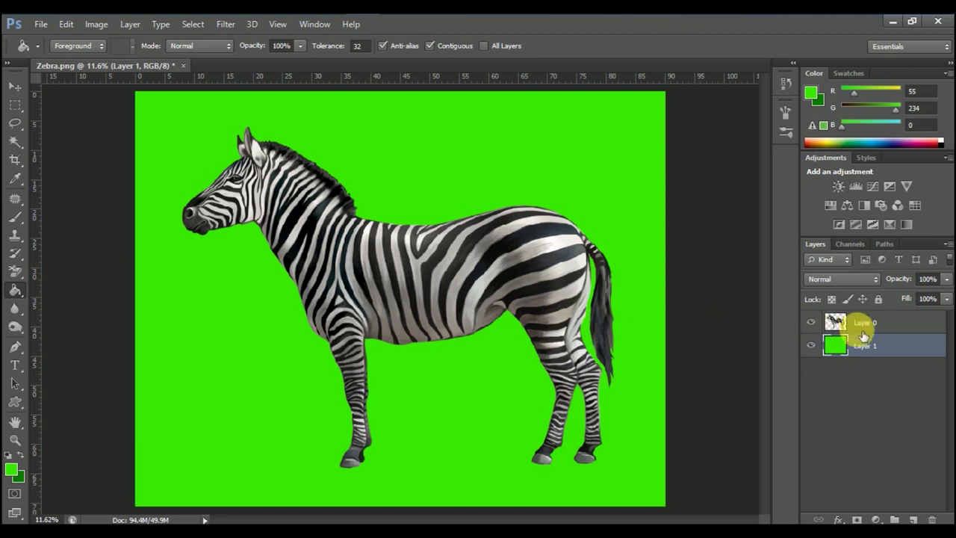
{"action": "left_click", "coordinate": [867, 322]}
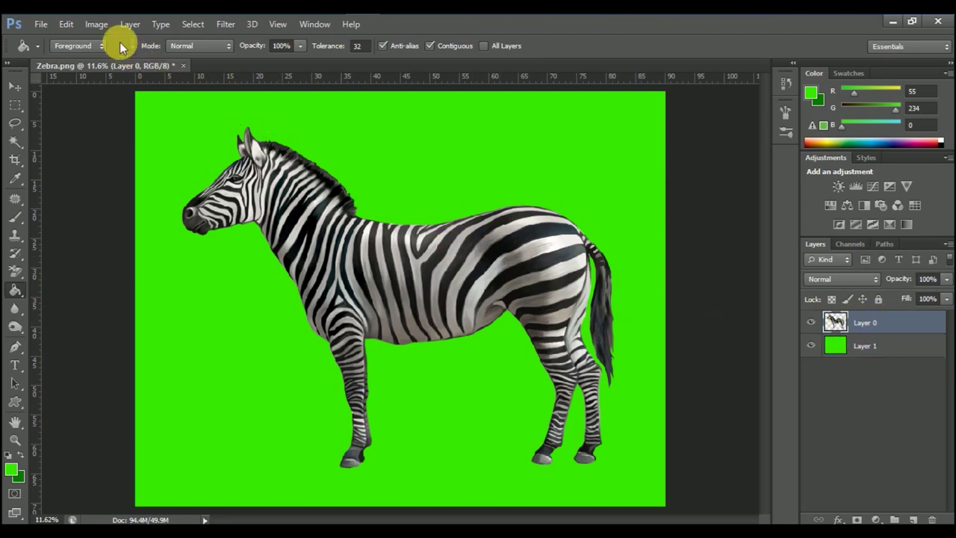
- Apply Levels with the white point sampled from a light zebra stripe
{"action": "left_click", "coordinate": [98, 25]}
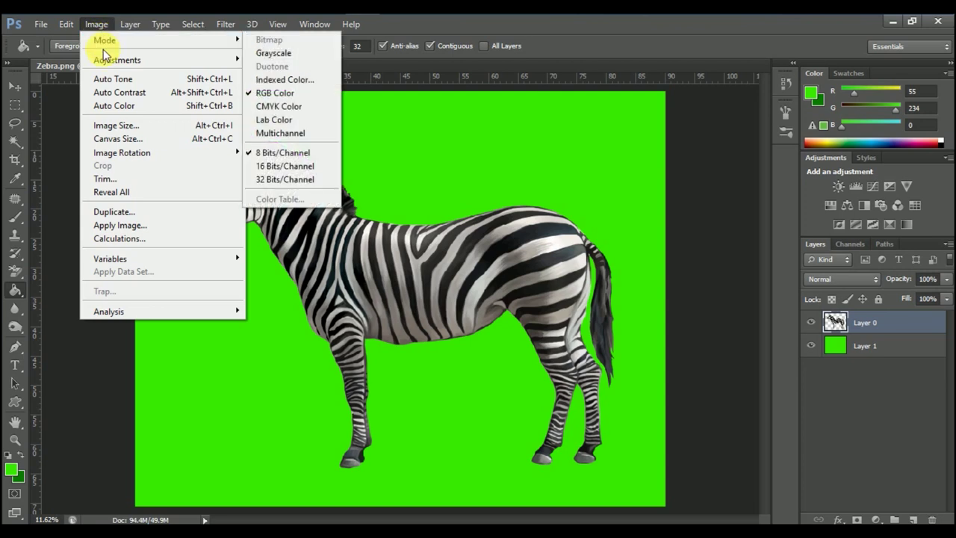
{"action": "mouse_move", "coordinate": [117, 60]}
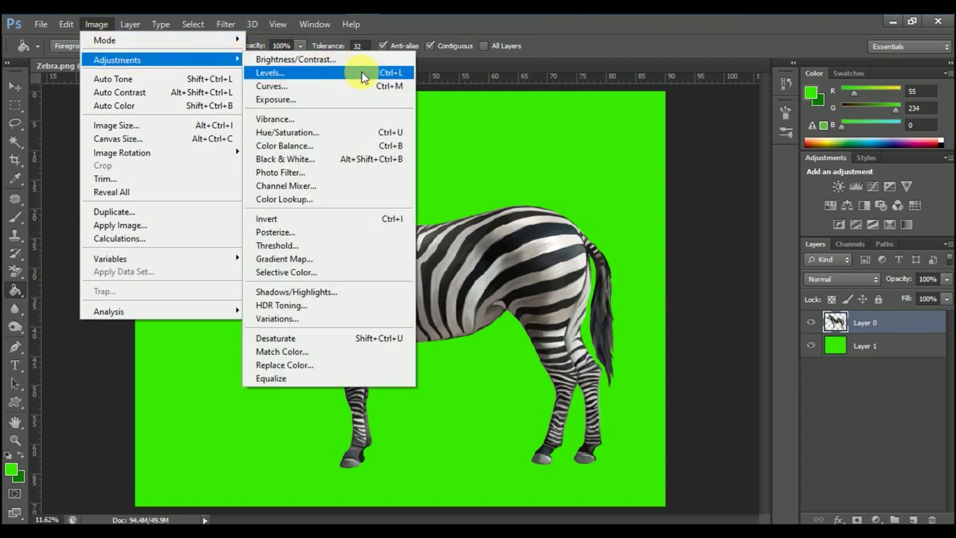
{"action": "left_click", "coordinate": [363, 73]}
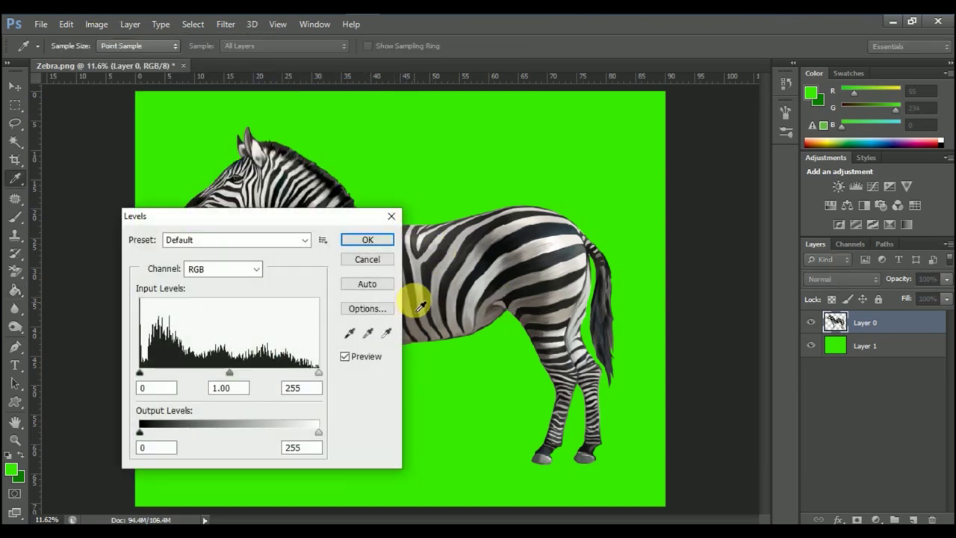
{"action": "left_click", "coordinate": [387, 333]}
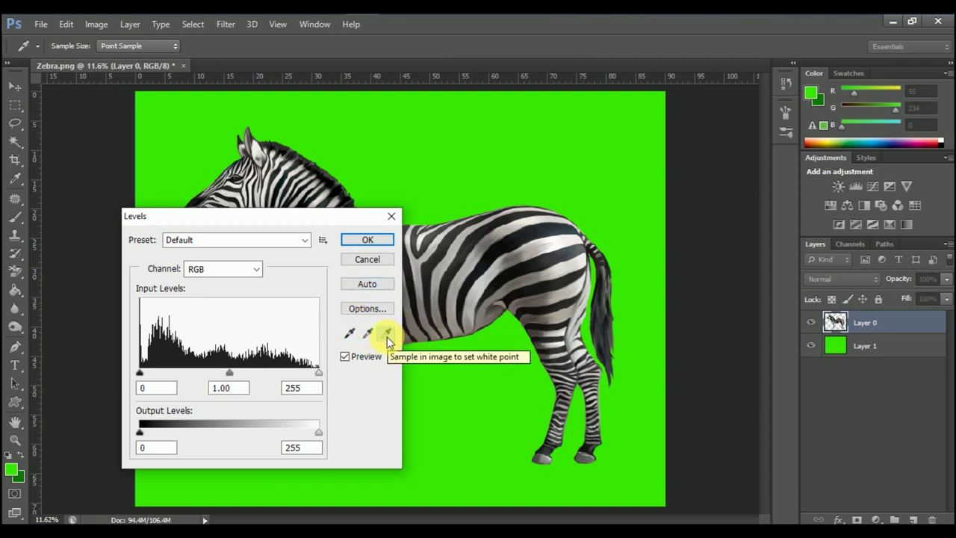
{"action": "left_click", "coordinate": [386, 333]}
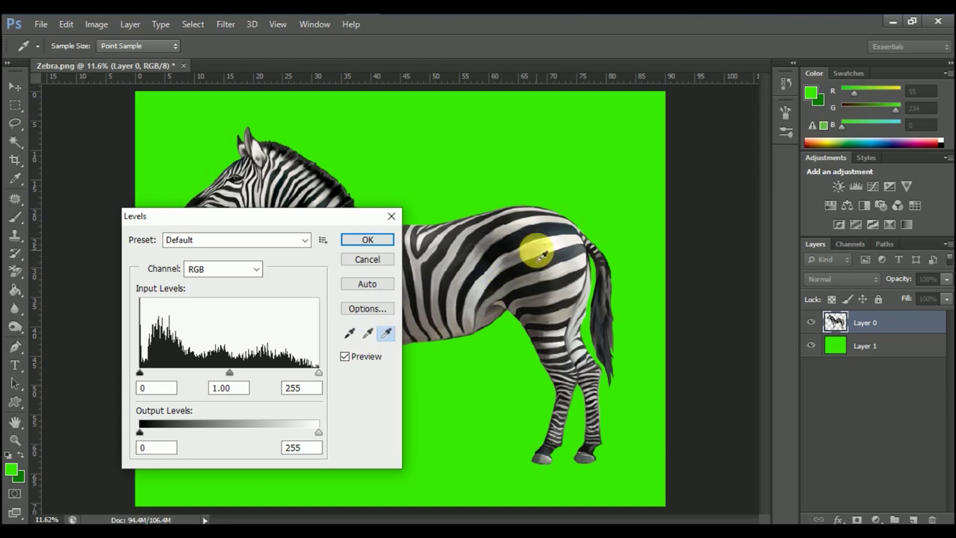
{"action": "left_click", "coordinate": [539, 257]}
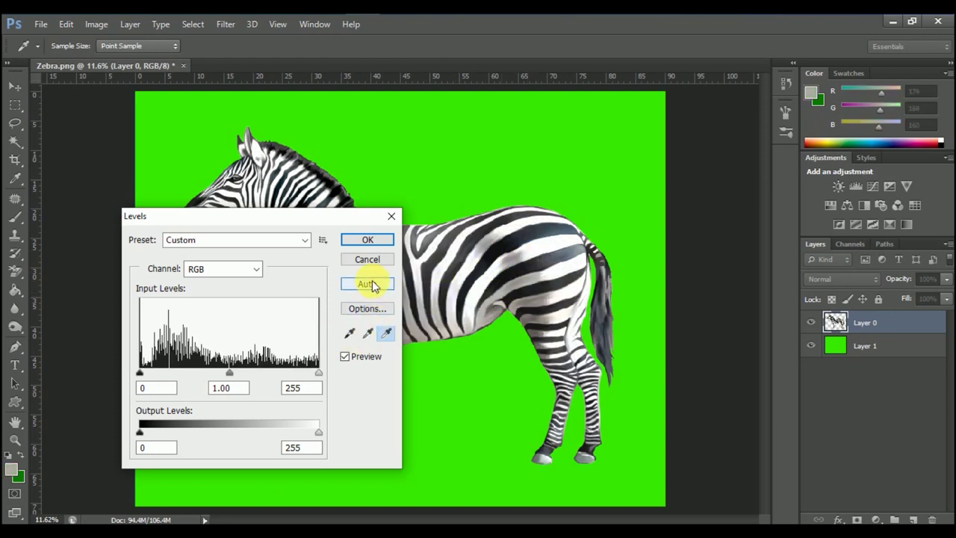
{"action": "left_click", "coordinate": [367, 240]}
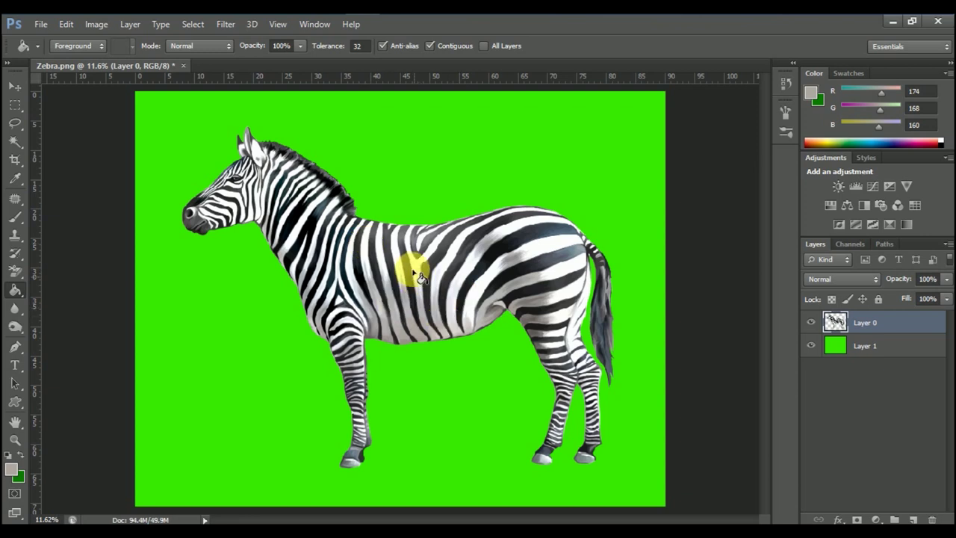
- Select the white stripes with Color Range, sampling white at Fuzziness 200
{"action": "left_click", "coordinate": [193, 24]}
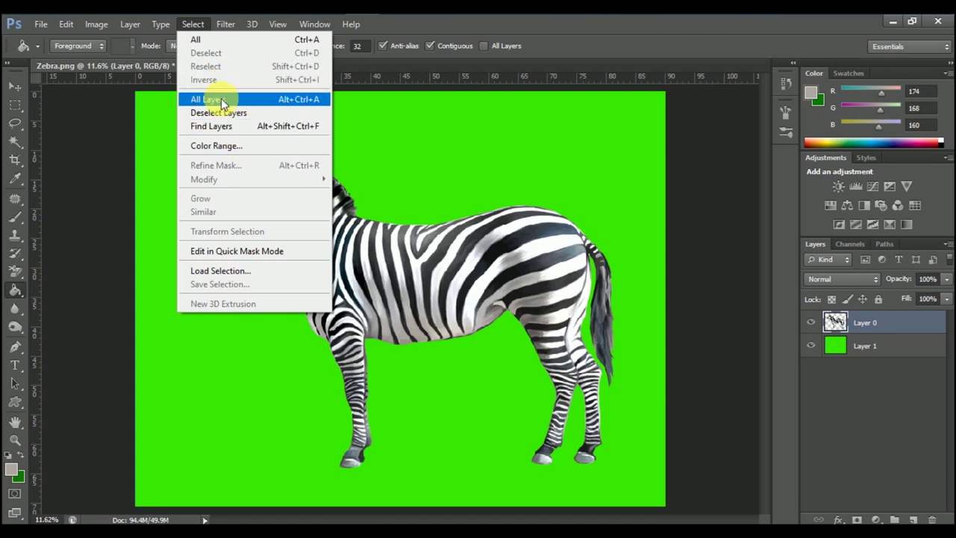
{"action": "left_click", "coordinate": [242, 147]}
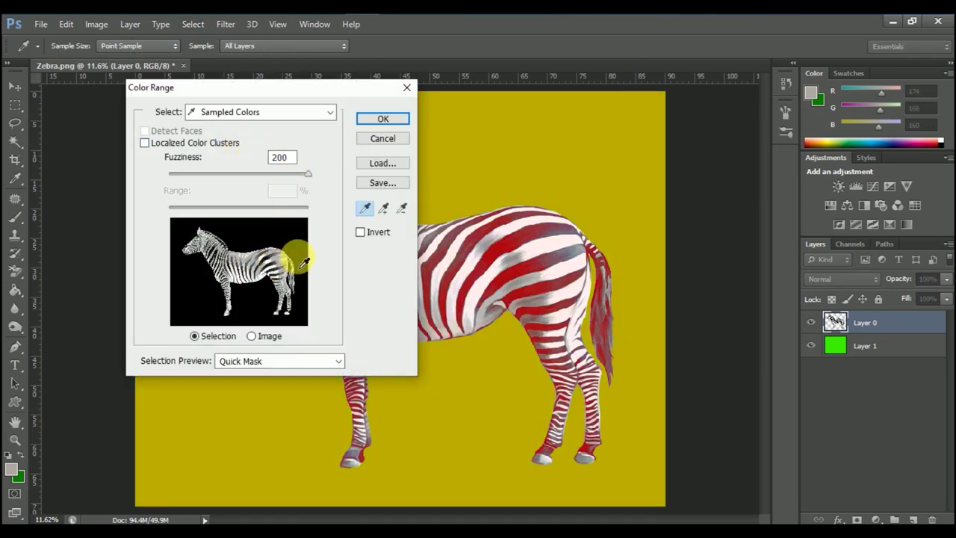
{"action": "left_click", "coordinate": [285, 265]}
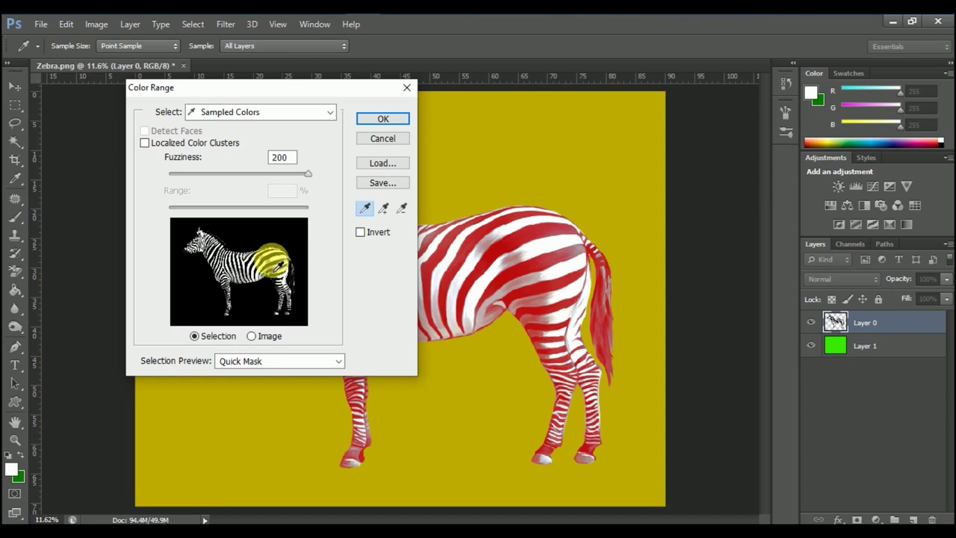
{"action": "left_click", "coordinate": [389, 124]}
{"action": "key", "text": "g"}
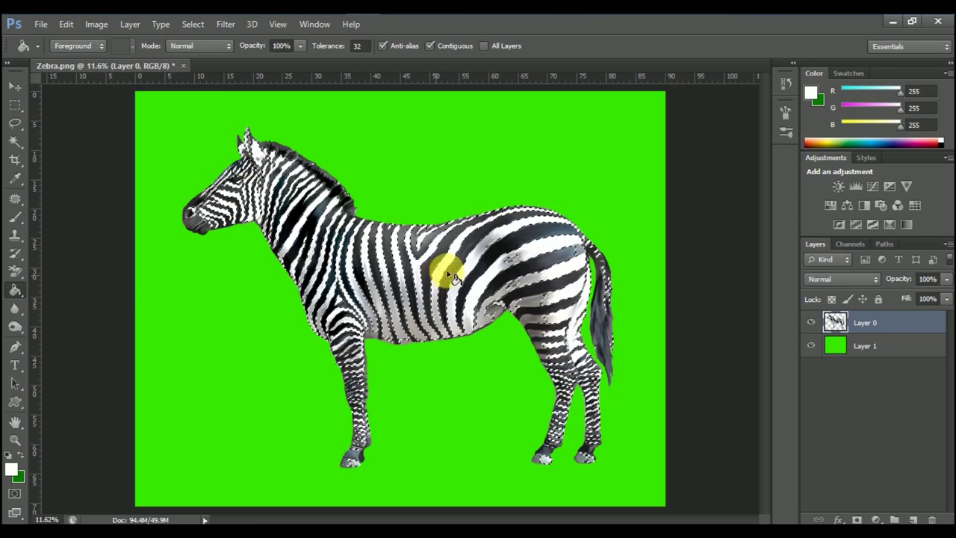
- Cut the selected white stripes onto their own layer, Layer 2
{"action": "left_click", "coordinate": [15, 122]}
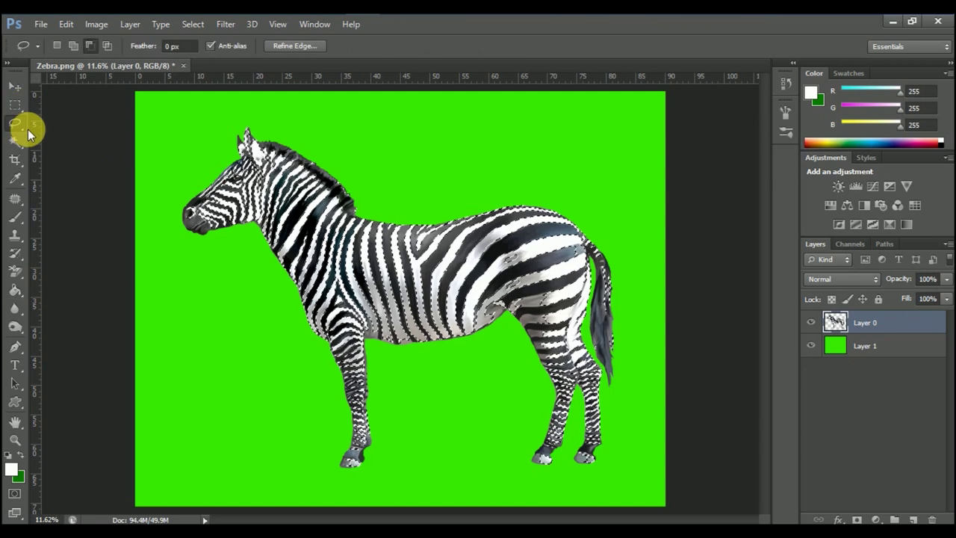
{"action": "right_click", "coordinate": [446, 266]}
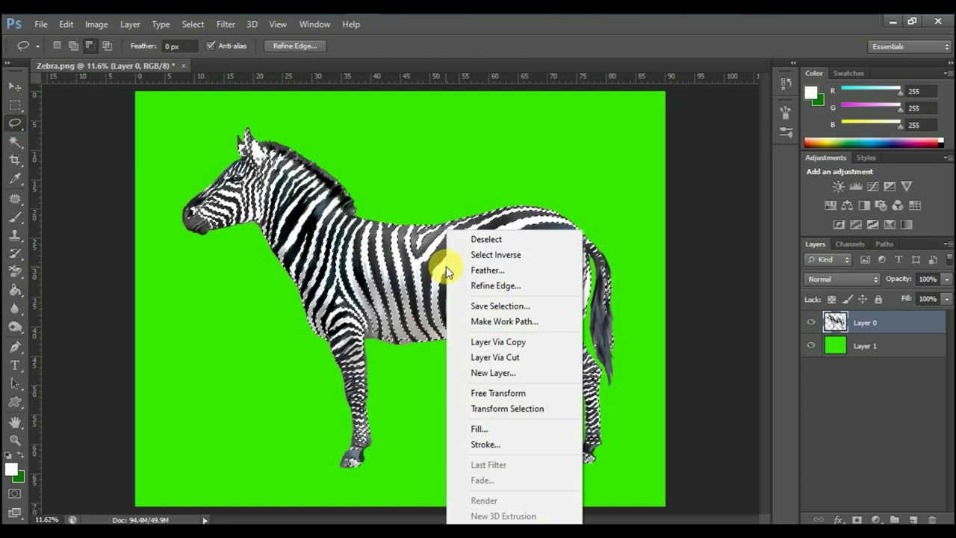
{"action": "left_click", "coordinate": [536, 356]}
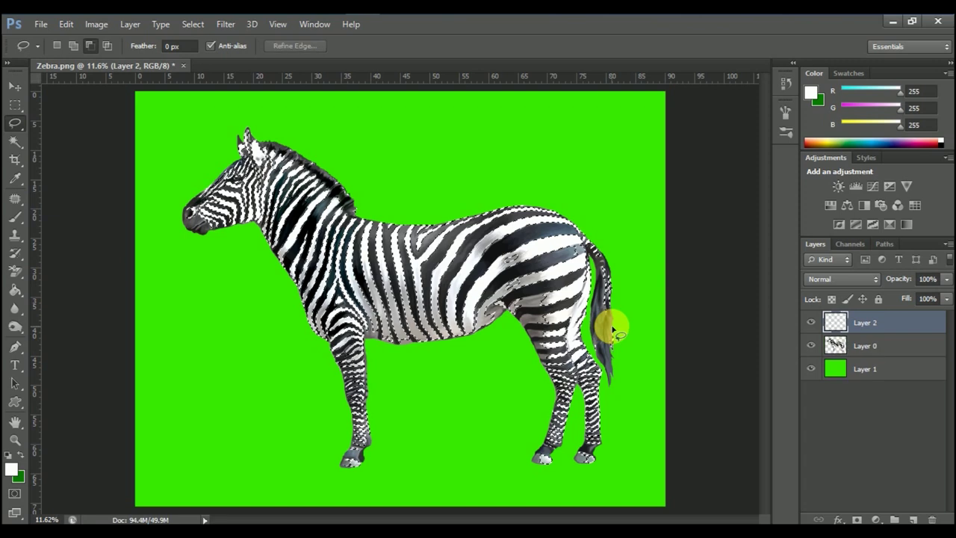
- Hide Layer 2, select Layer 0, and briefly show Layer 2 to compare
{"action": "left_click", "coordinate": [813, 343]}
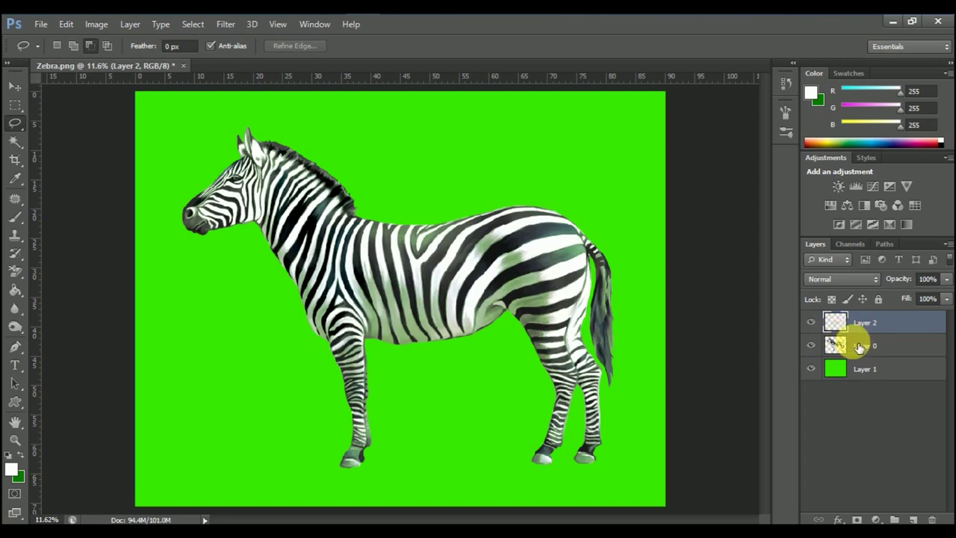
{"action": "left_click", "coordinate": [811, 322]}
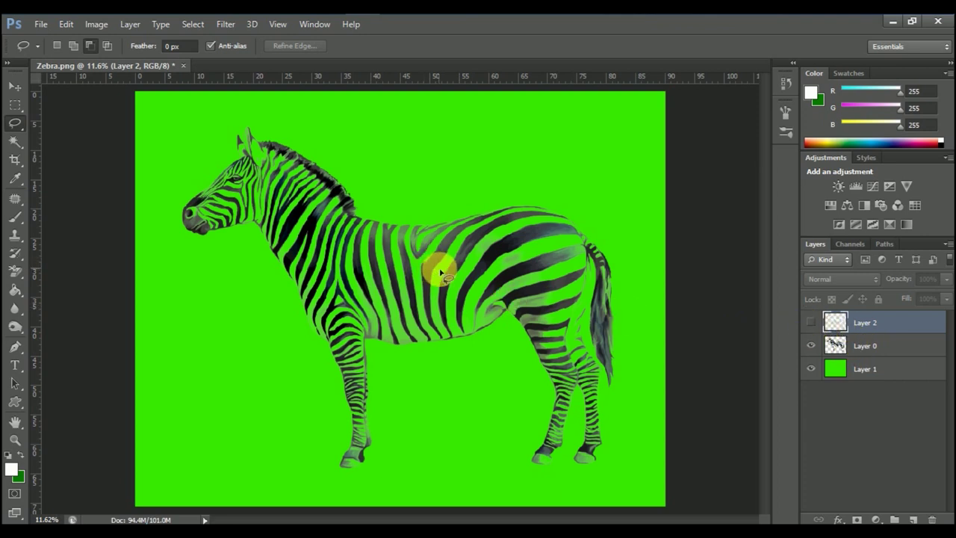
{"action": "left_click", "coordinate": [866, 349]}
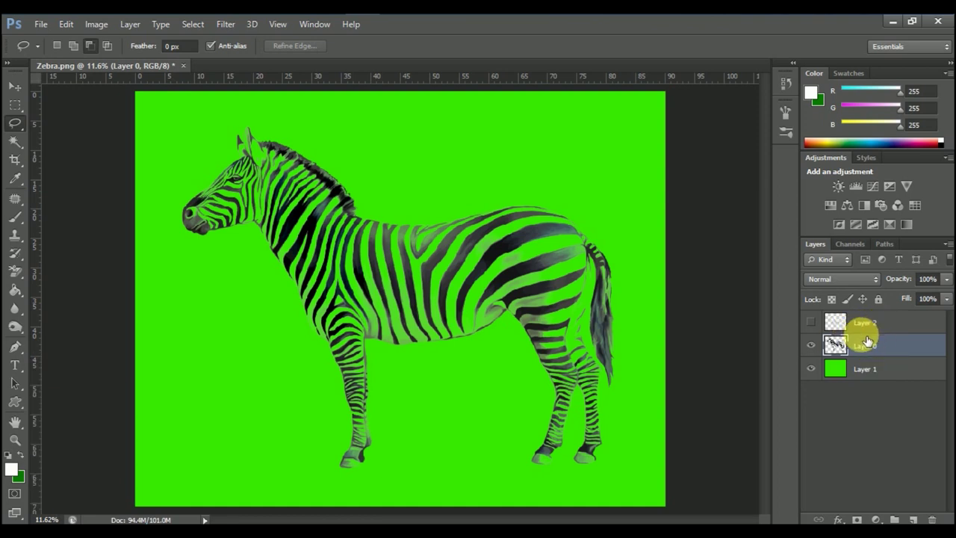
{"action": "left_click", "coordinate": [812, 322]}
- Hide Layer 2, load Layer 0's shape as a selection, and add empty Layer 3
{"action": "left_click", "coordinate": [812, 322]}
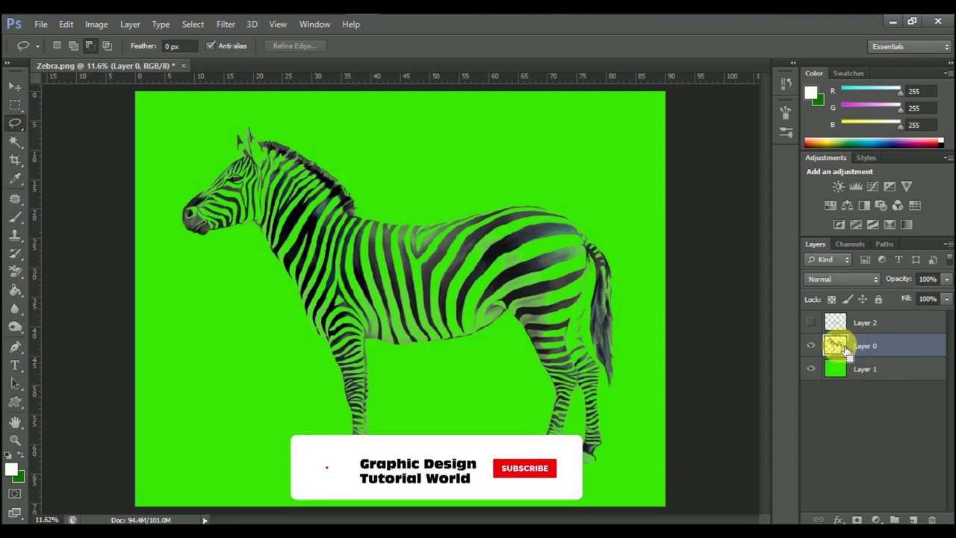
{"action": "left_click", "coordinate": [846, 349], "text": "ctrl"}
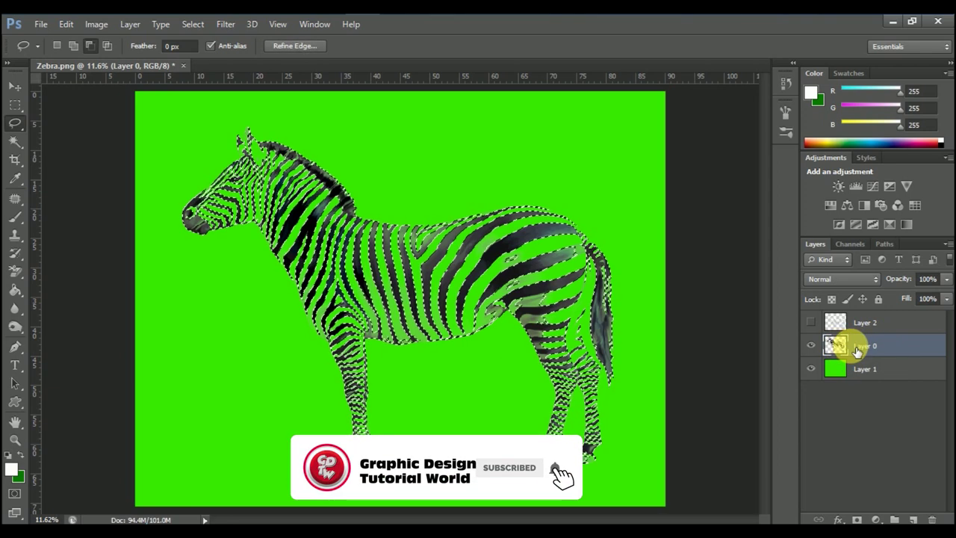
{"action": "left_click", "coordinate": [914, 520]}
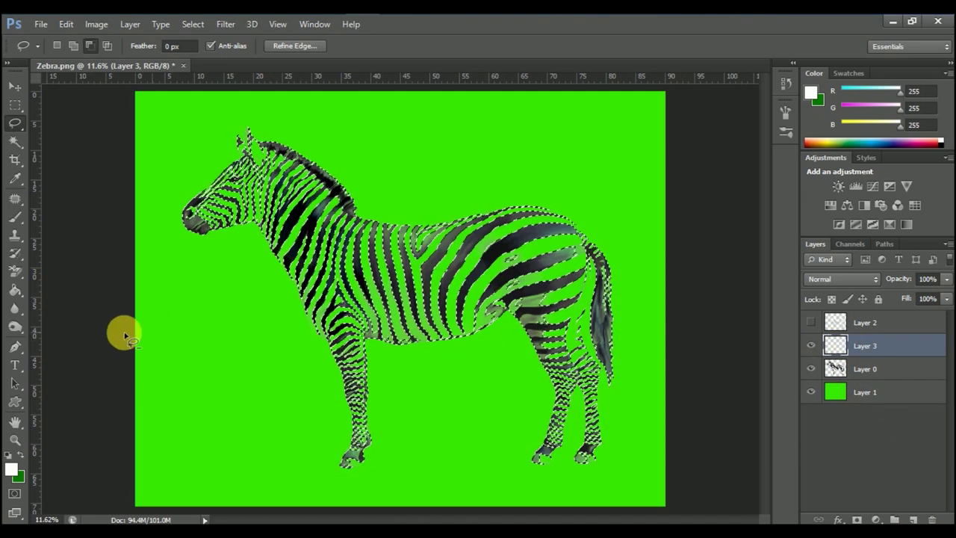
{"action": "left_click", "coordinate": [15, 290]}
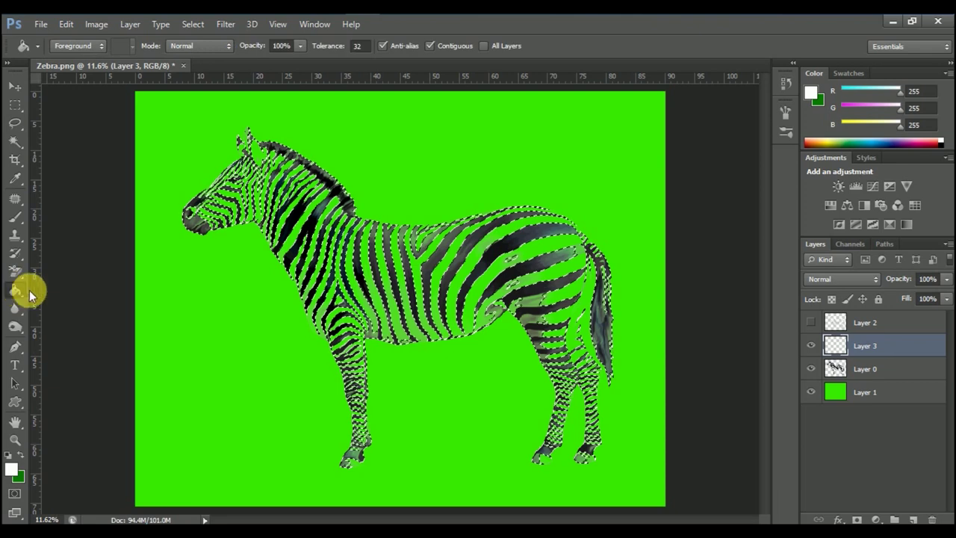
- Fill the zebra selection on Layer 3 with light pink #ead1d1
{"action": "left_click", "coordinate": [11, 471]}
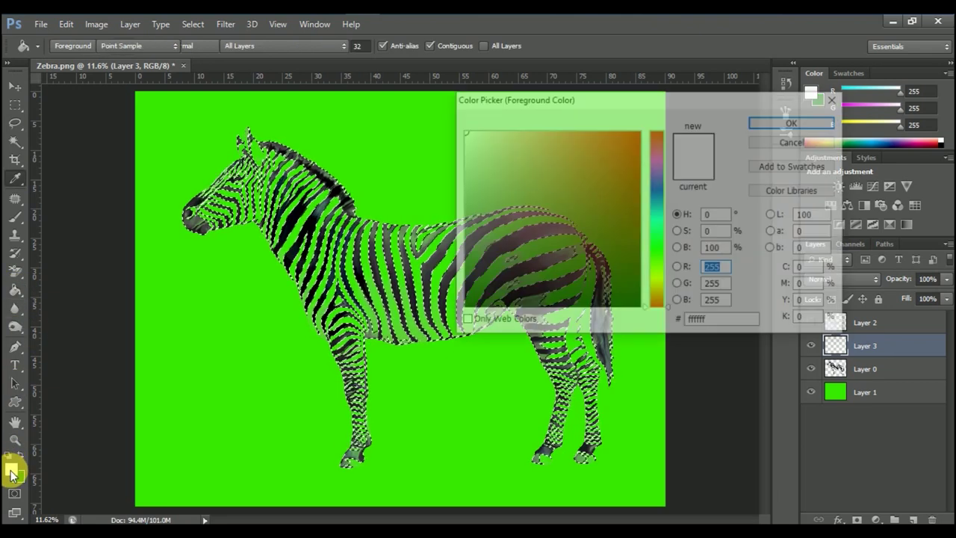
{"action": "left_click", "coordinate": [484, 146]}
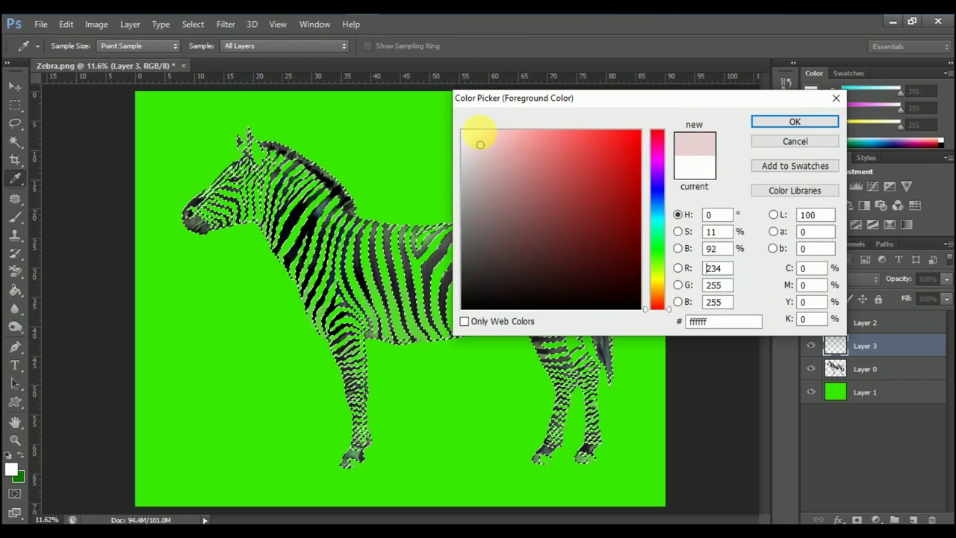
{"action": "left_click", "coordinate": [786, 124]}
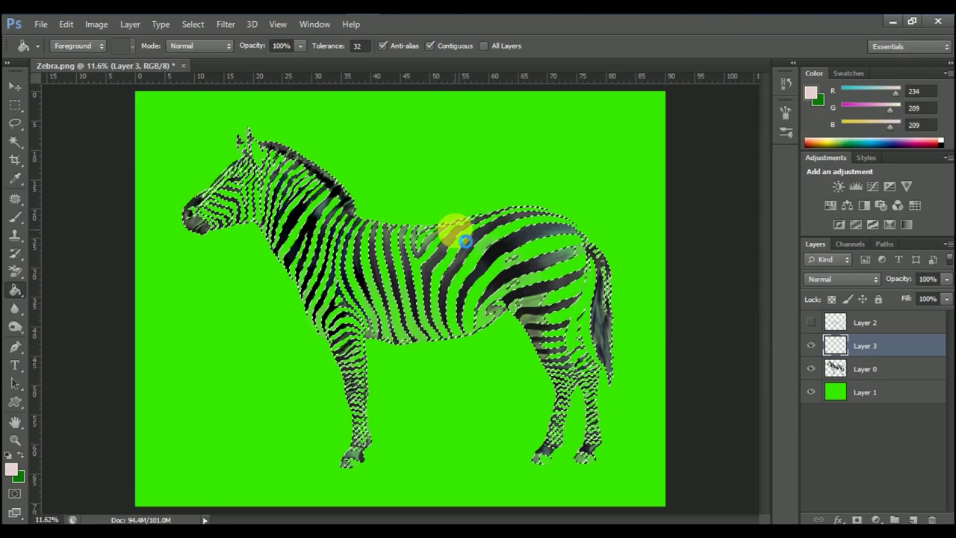
{"action": "left_click", "coordinate": [465, 241]}
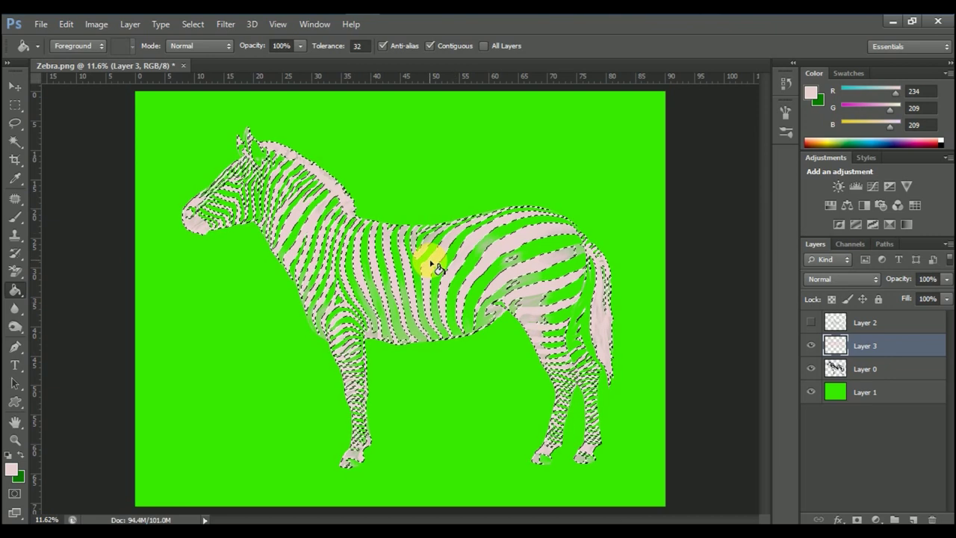
- Refill the selection with pure white, then deselect
{"action": "left_click", "coordinate": [14, 472]}
{"action": "left_click", "coordinate": [461, 131]}
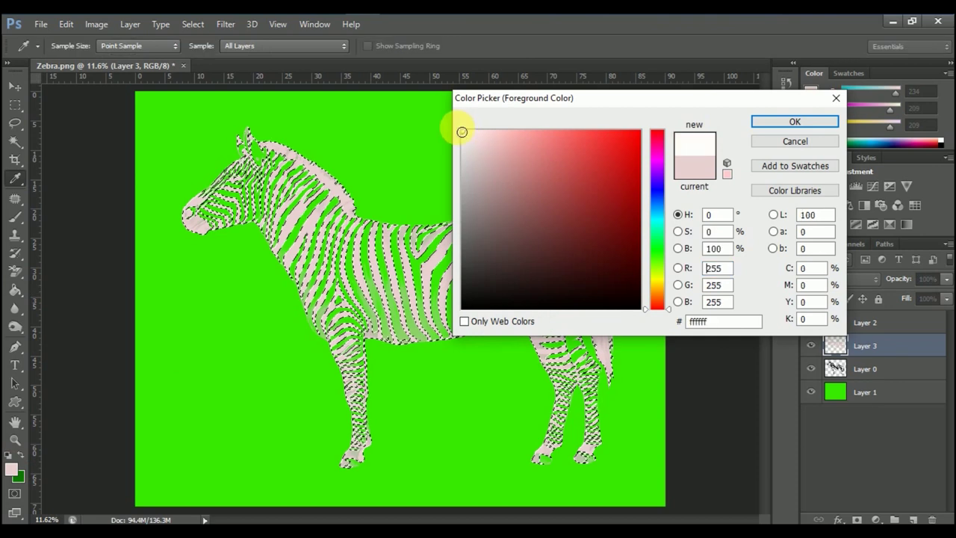
{"action": "key", "text": "g"}
{"action": "left_click", "coordinate": [768, 122]}
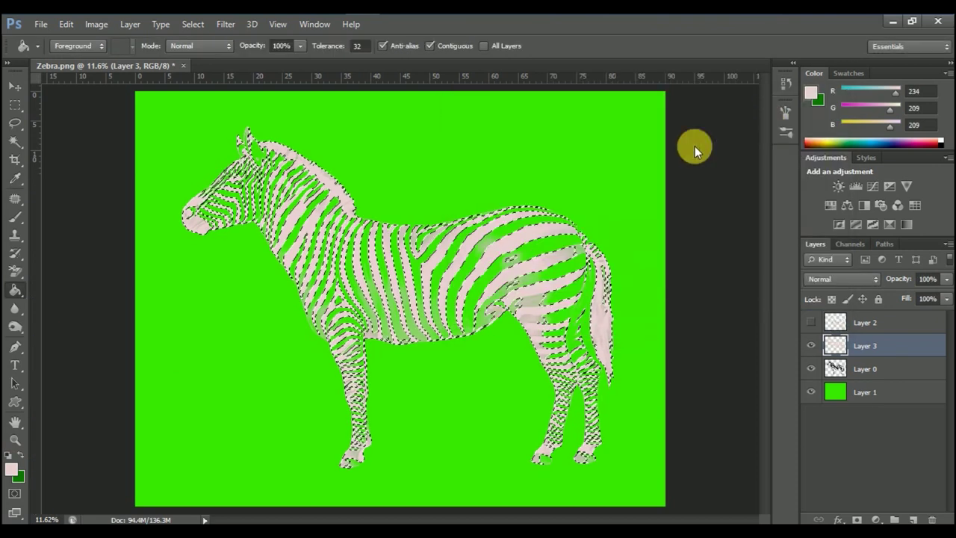
{"action": "left_click", "coordinate": [443, 245]}
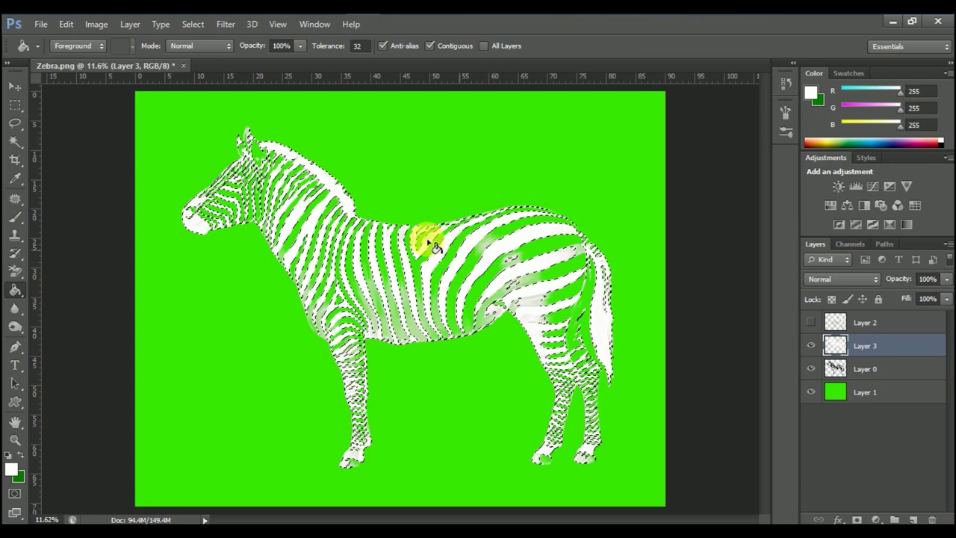
{"action": "left_click", "coordinate": [224, 25]}
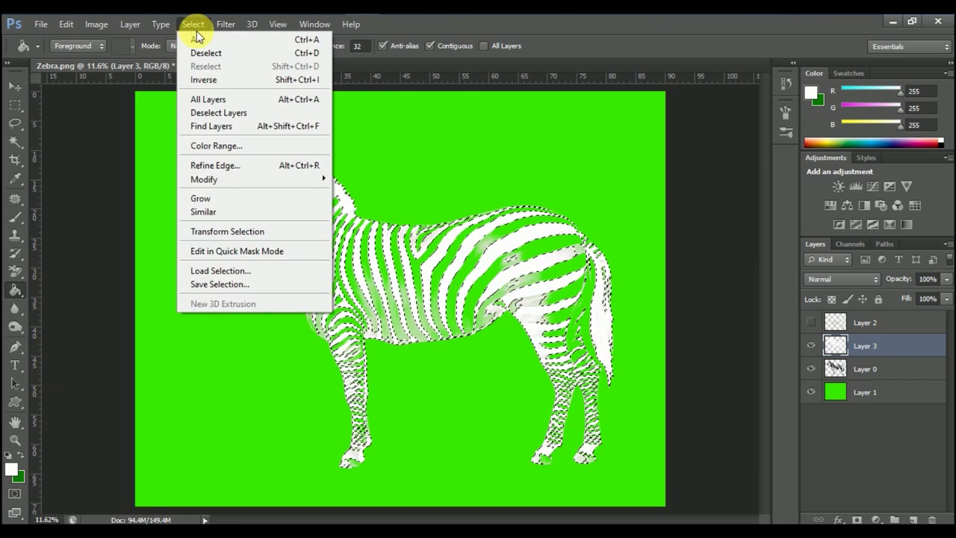
{"action": "left_click", "coordinate": [221, 53]}
{"action": "key", "text": "ctrl+d"}
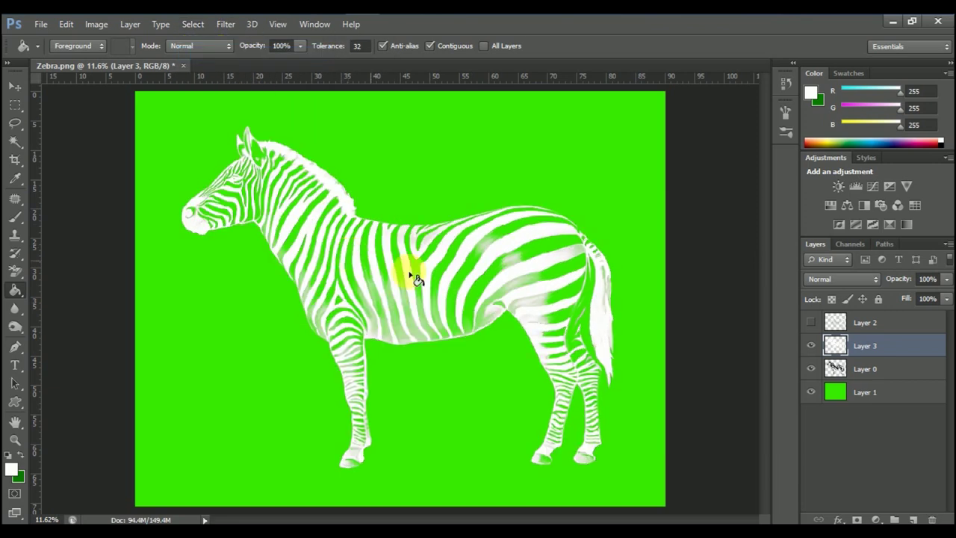
- Move Layer 3 below Layer 0 and reselect Layer 0
{"action": "left_click_drag", "start_coordinate": [884, 343], "coordinate": [891, 374]}
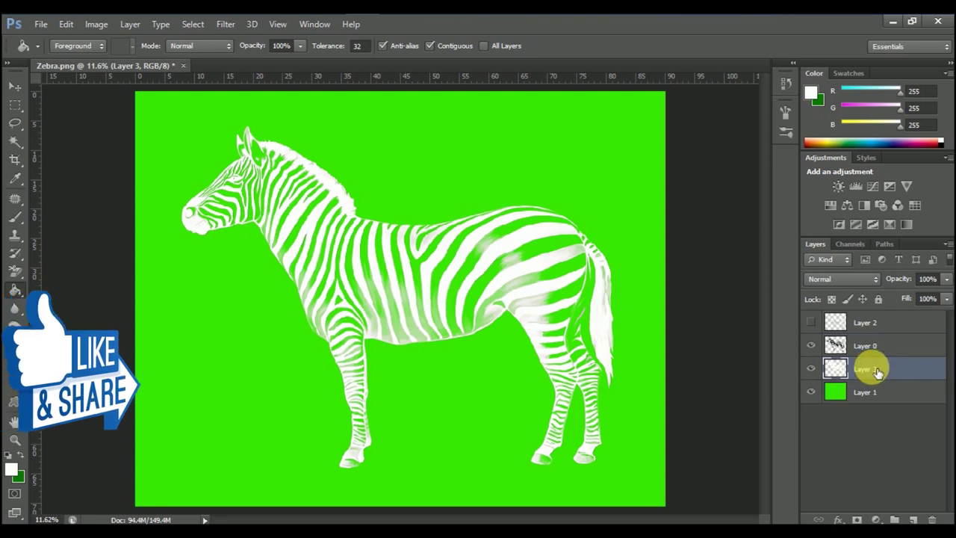
{"action": "left_click", "coordinate": [886, 348]}
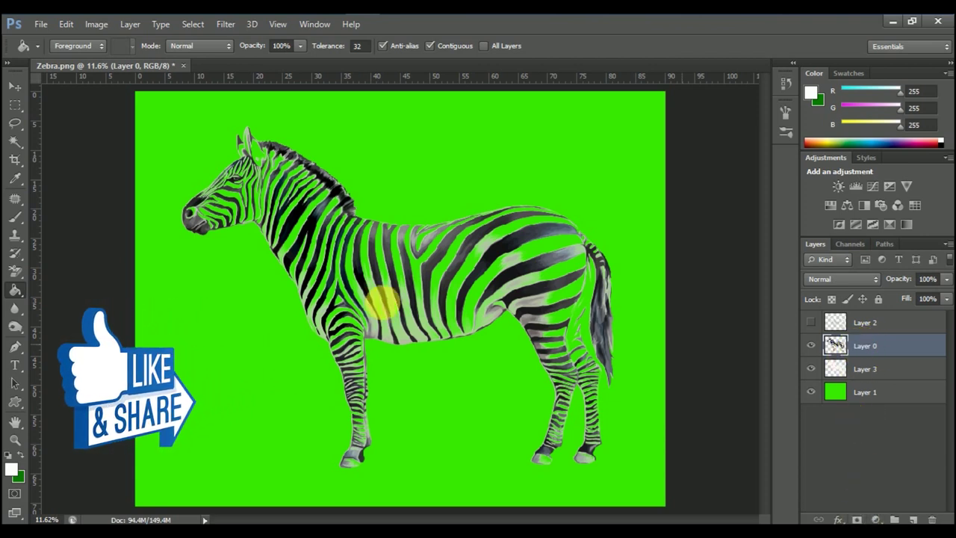
- Cut a rectangle over the zebra's mid-body onto a new Layer 4
{"action": "left_click", "coordinate": [20, 114]}
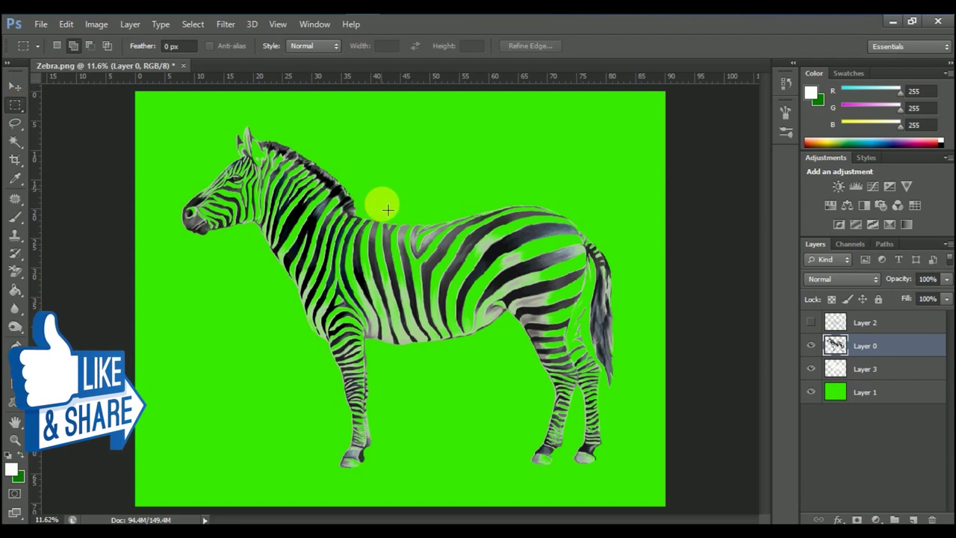
{"action": "mouse_move", "coordinate": [369, 197]}
{"action": "left_mouse_down"}
{"action": "mouse_move", "coordinate": [488, 394]}
{"action": "mouse_move", "coordinate": [511, 373]}
{"action": "left_mouse_up"}
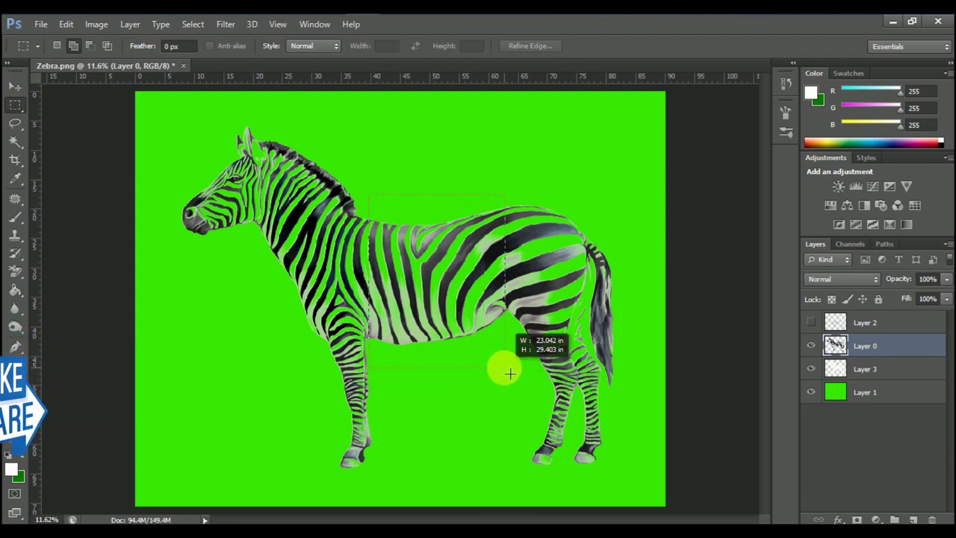
{"action": "left_click_drag", "start_coordinate": [510, 372], "coordinate": [505, 368]}
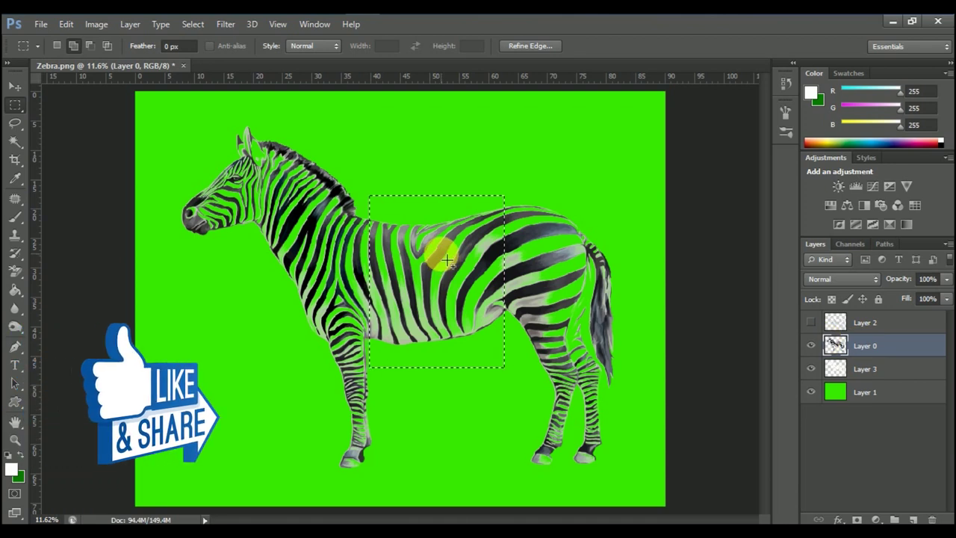
{"action": "right_click", "coordinate": [443, 252]}
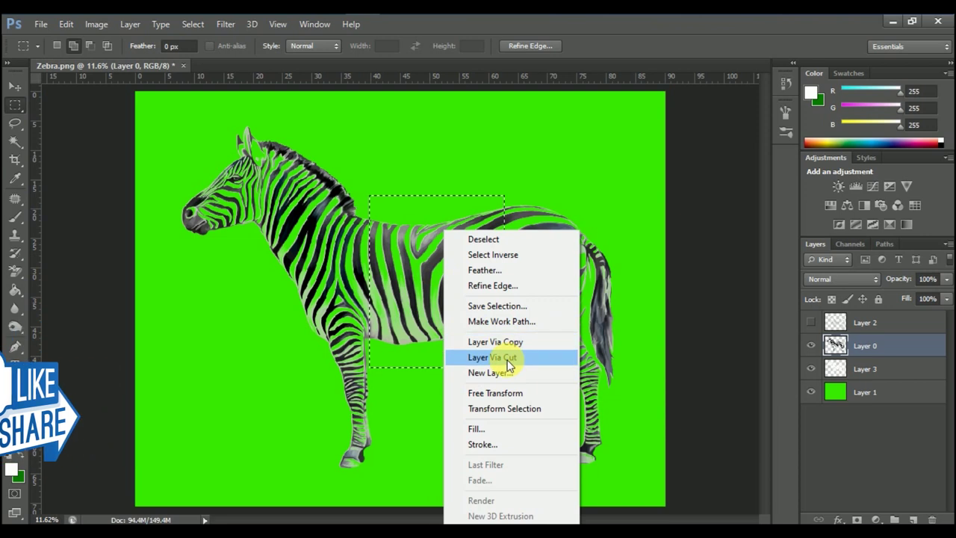
{"action": "left_click", "coordinate": [502, 359]}
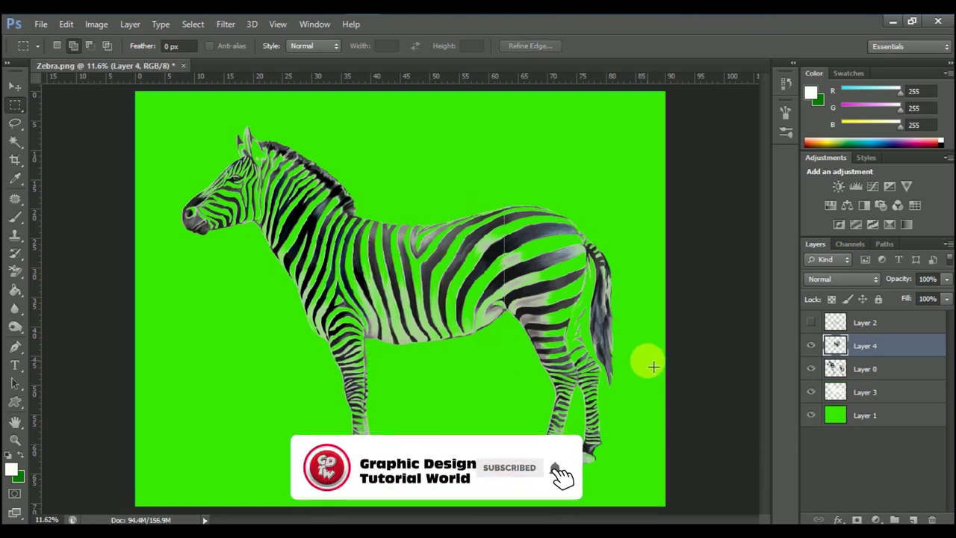
- Hide and delete Layer 4, then select Layer 3 along with Layer 0
{"action": "left_click", "coordinate": [812, 345]}
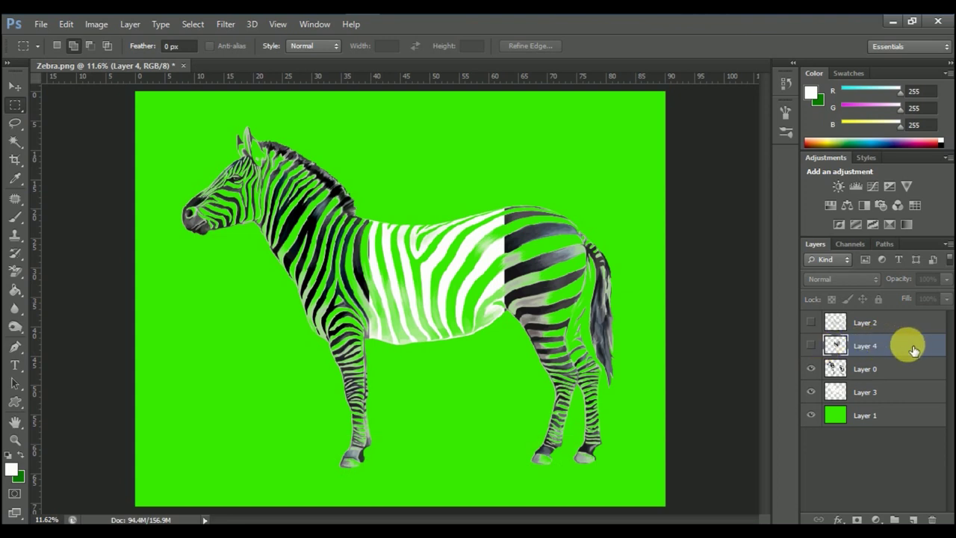
{"action": "left_click_drag", "start_coordinate": [906, 352], "coordinate": [934, 518]}
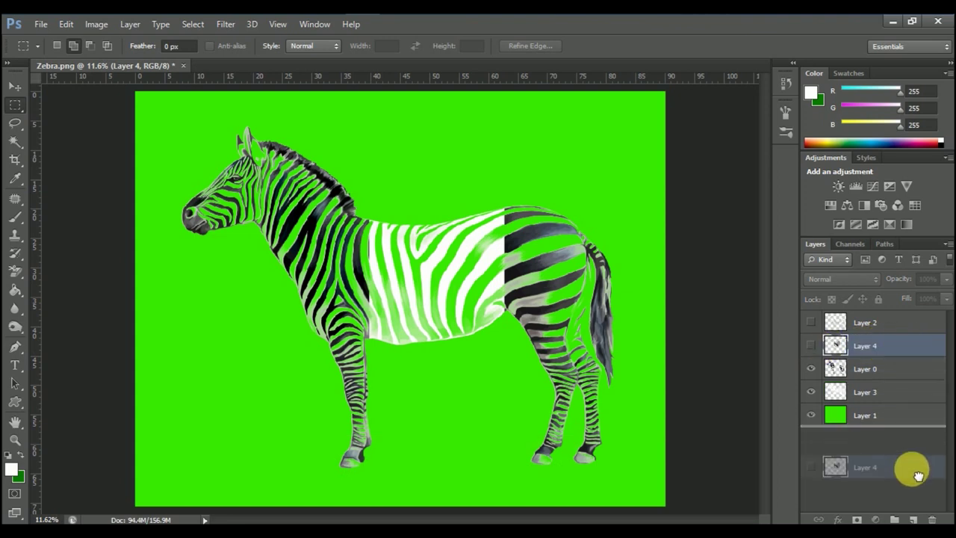
{"action": "left_click_drag", "start_coordinate": [936, 515], "coordinate": [931, 520]}
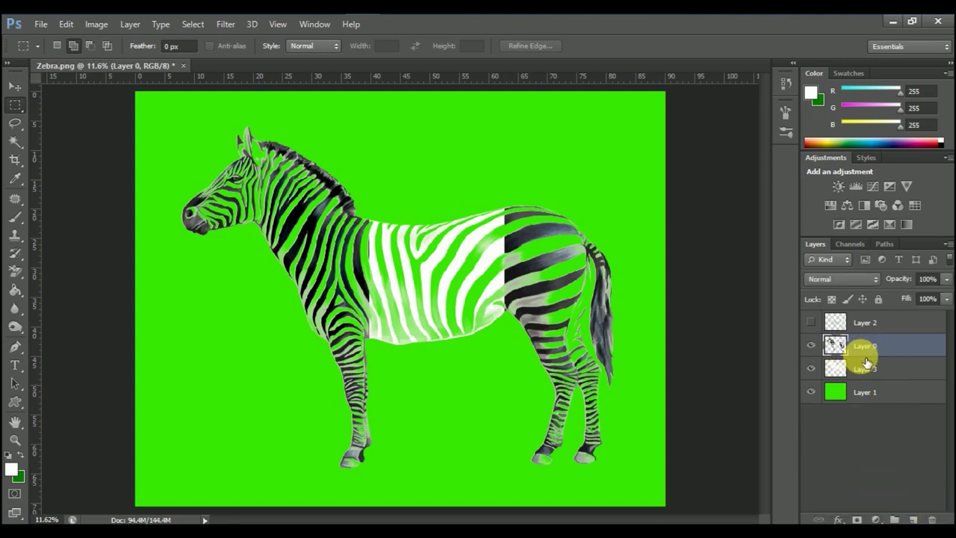
{"action": "left_click", "coordinate": [885, 369], "text": "shift"}
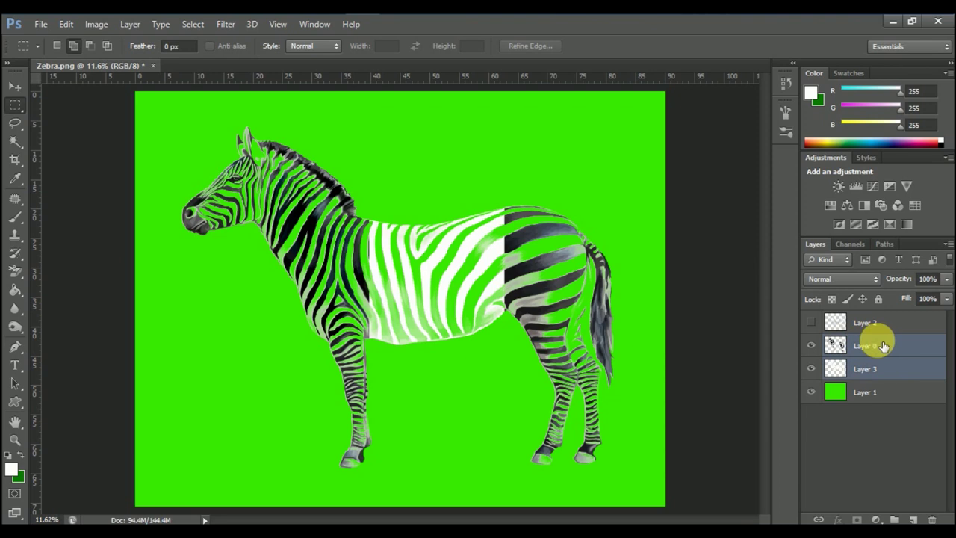
- Duplicate Layer 0 and Layer 3, then merge the two copies into one Layer 0 copy
{"action": "right_click", "coordinate": [884, 346]}
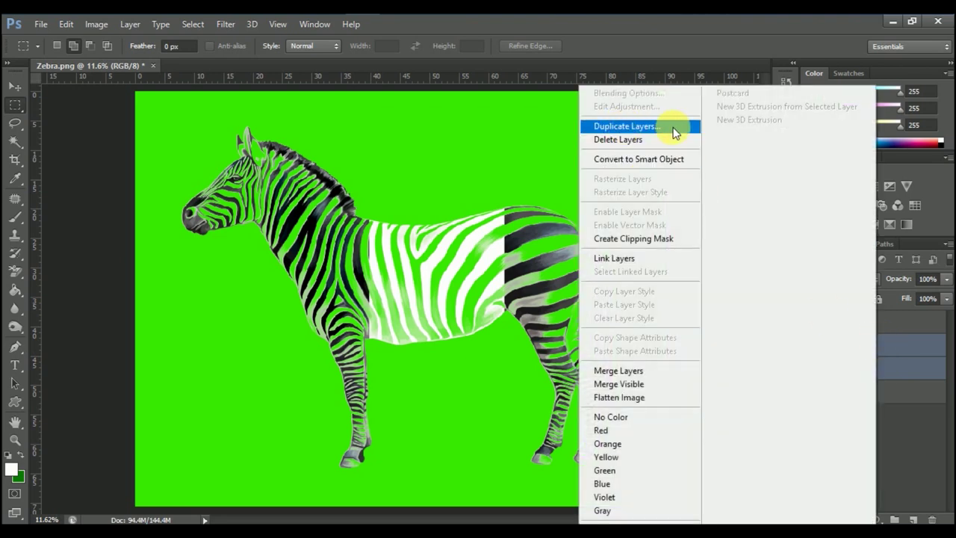
{"action": "left_click", "coordinate": [666, 127]}
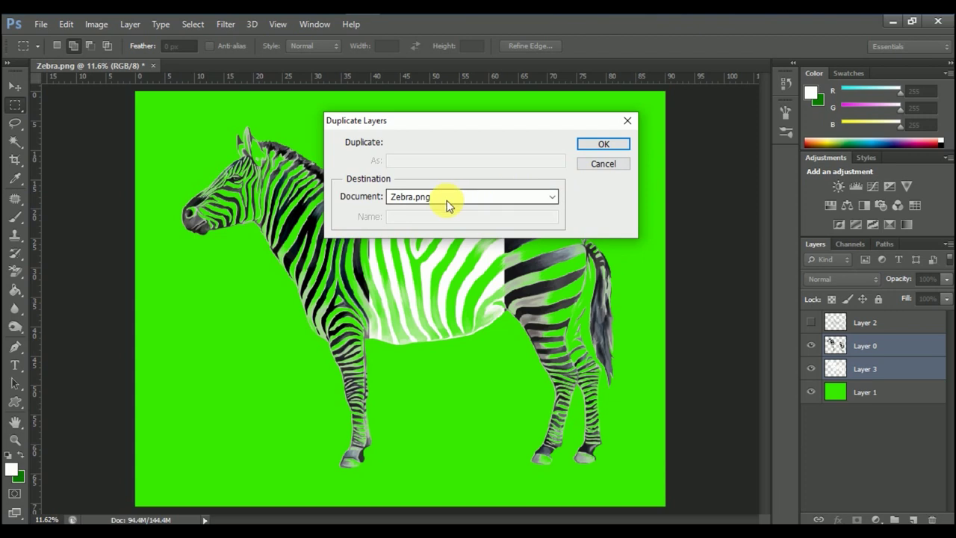
{"action": "left_click", "coordinate": [600, 144]}
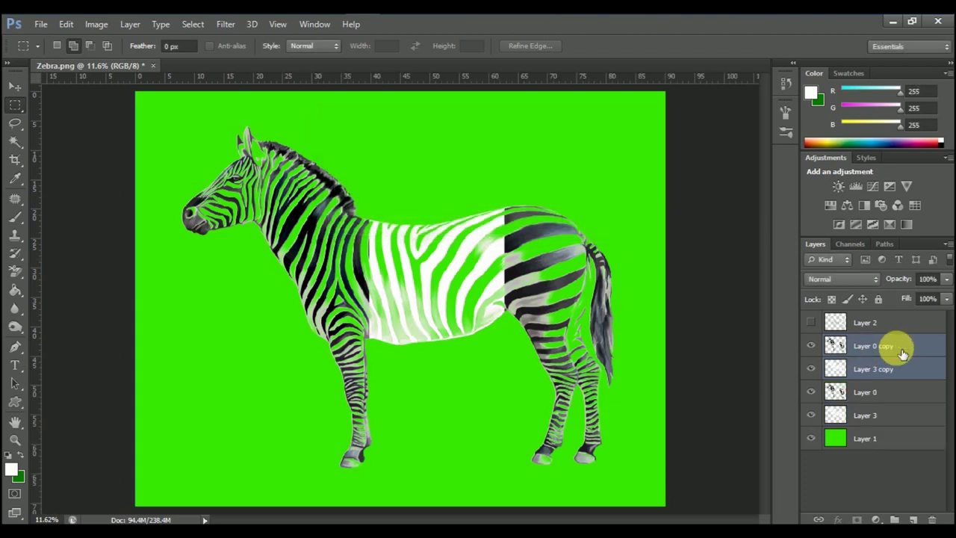
{"action": "right_click", "coordinate": [909, 343]}
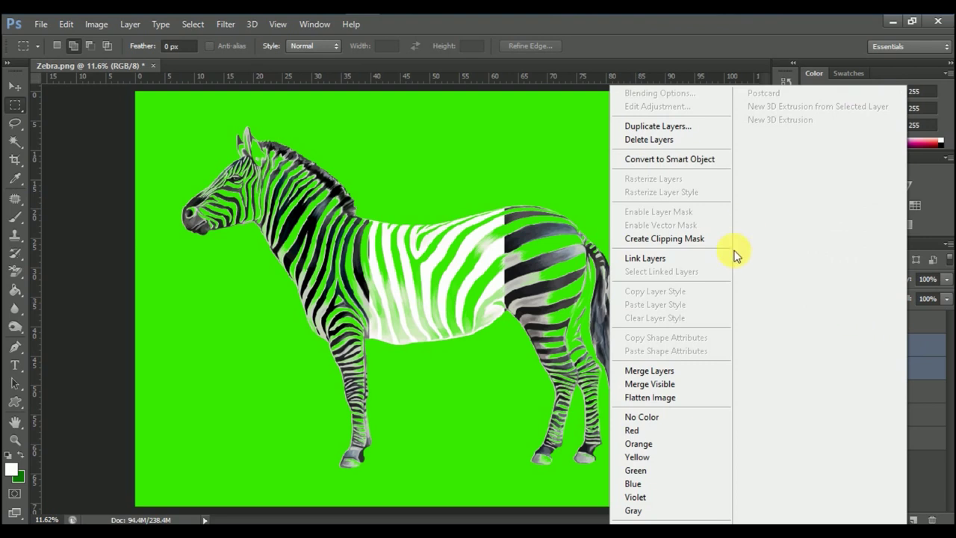
{"action": "left_click", "coordinate": [671, 372]}
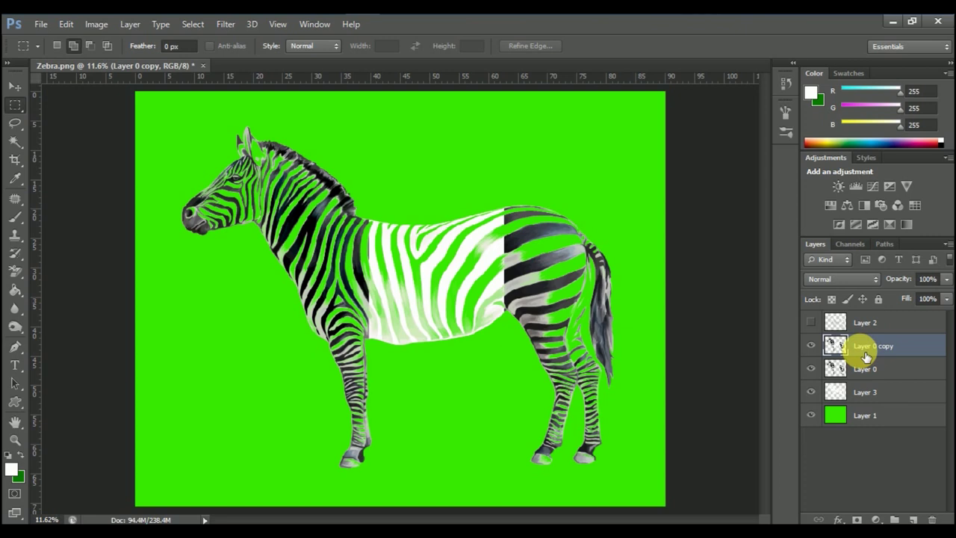
- Free Transform Layer 0 copy, flipping and squashing it to 29.72% height beneath the zebra
{"action": "left_click", "coordinate": [66, 27]}
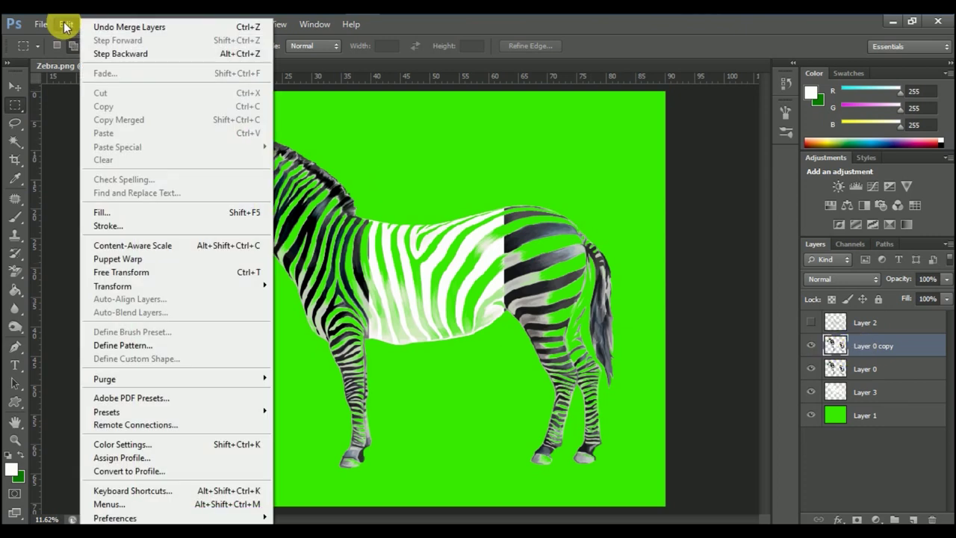
{"action": "left_click", "coordinate": [242, 273]}
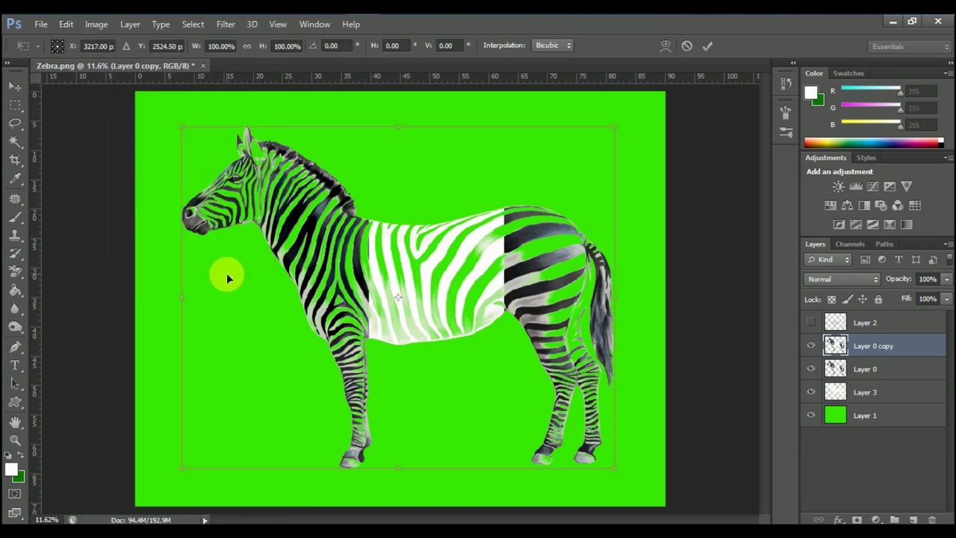
{"action": "mouse_move", "coordinate": [399, 133]}
{"action": "left_mouse_down"}
{"action": "mouse_move", "coordinate": [372, 368]}
{"action": "mouse_move", "coordinate": [374, 379]}
{"action": "mouse_move", "coordinate": [375, 368]}
{"action": "mouse_move", "coordinate": [405, 372]}
{"action": "left_mouse_up"}
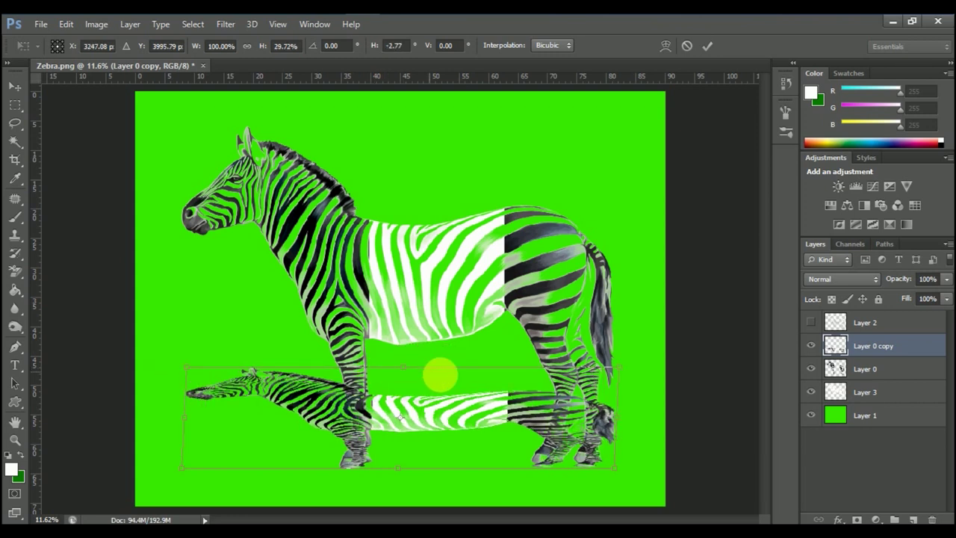
{"action": "left_click", "coordinate": [707, 48]}
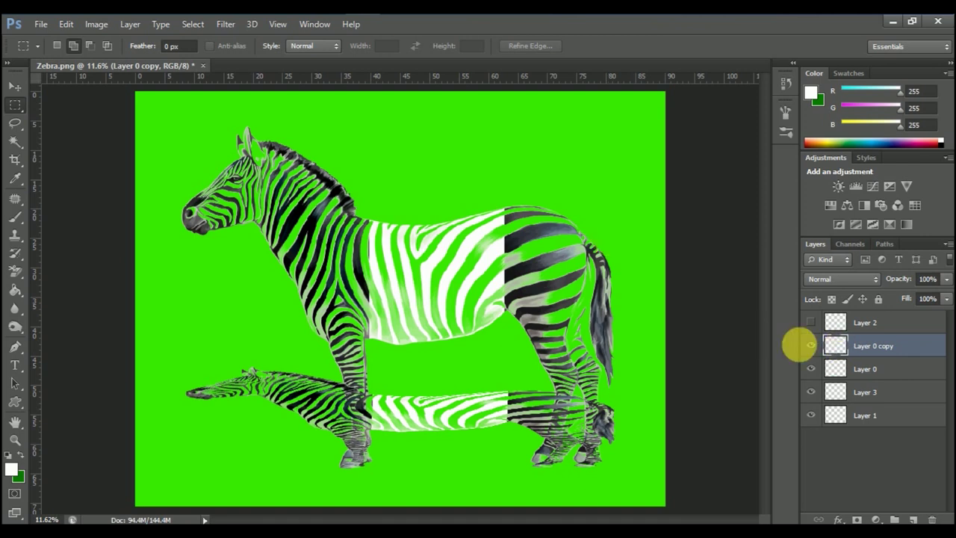
- Fill the reflection's white midsection stripes with black using its layer selection, then deselect
{"action": "left_click", "coordinate": [850, 352], "text": "ctrl"}
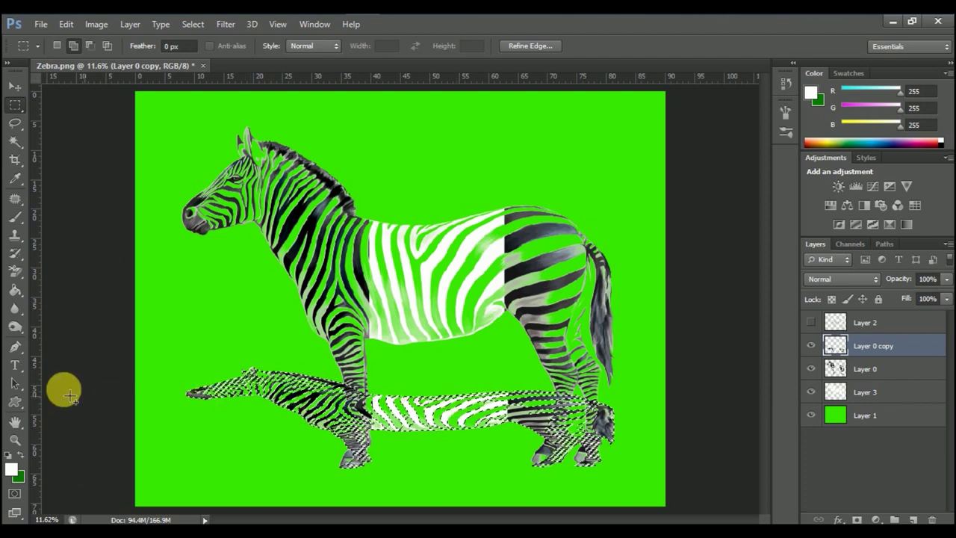
{"action": "left_click", "coordinate": [9, 457]}
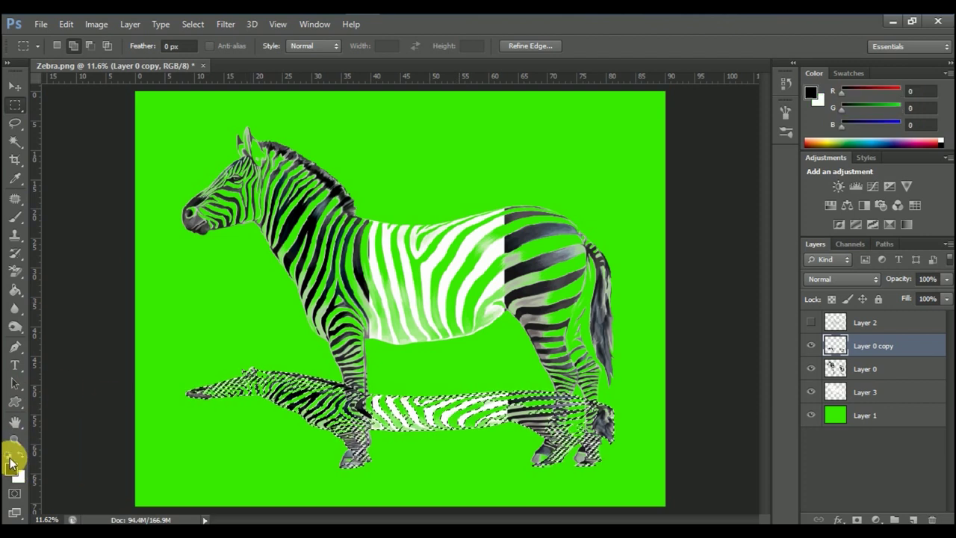
{"action": "left_click", "coordinate": [13, 294]}
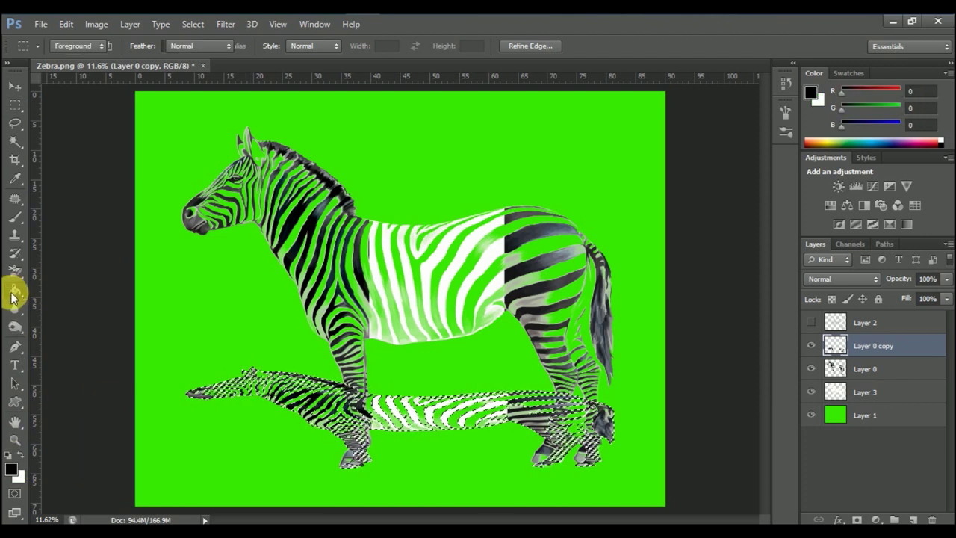
{"action": "left_click", "coordinate": [465, 406]}
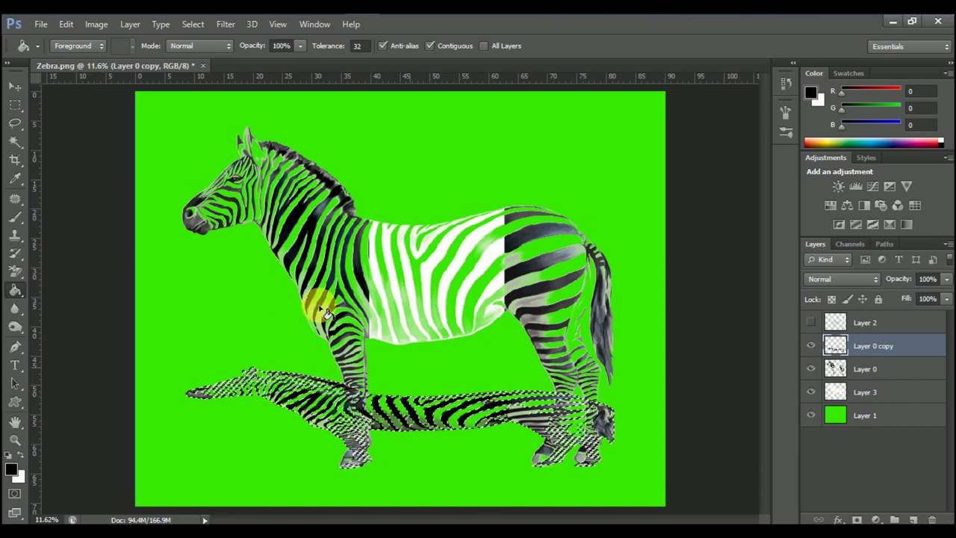
{"action": "left_click", "coordinate": [193, 24]}
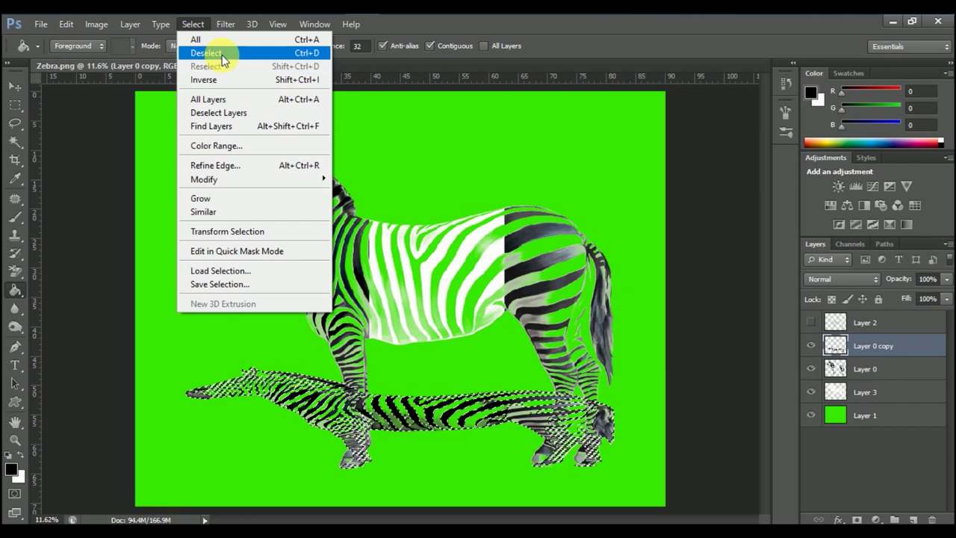
{"action": "left_click", "coordinate": [207, 53]}
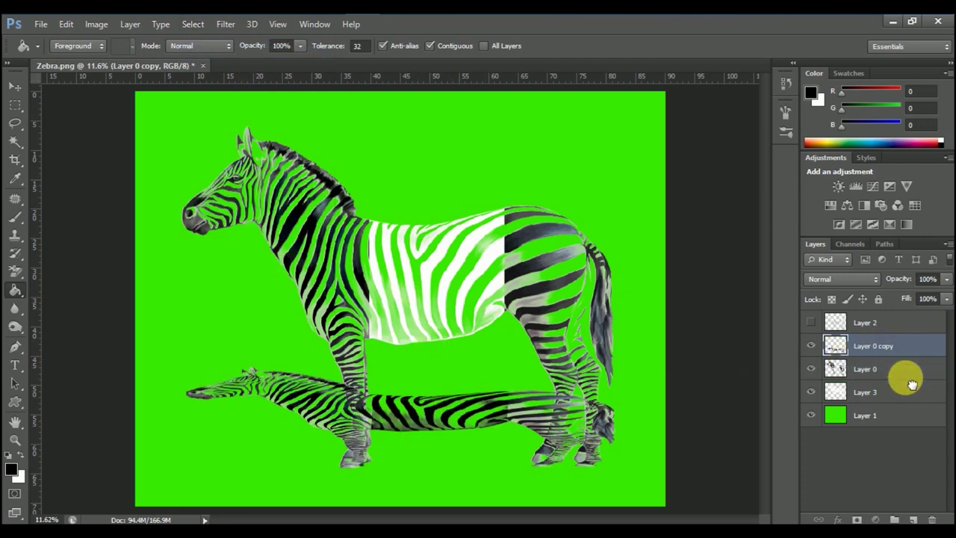
- Move Layer 0 copy below Layer 0 and lower its opacity to 25%
{"action": "left_click_drag", "start_coordinate": [913, 384], "coordinate": [916, 371]}
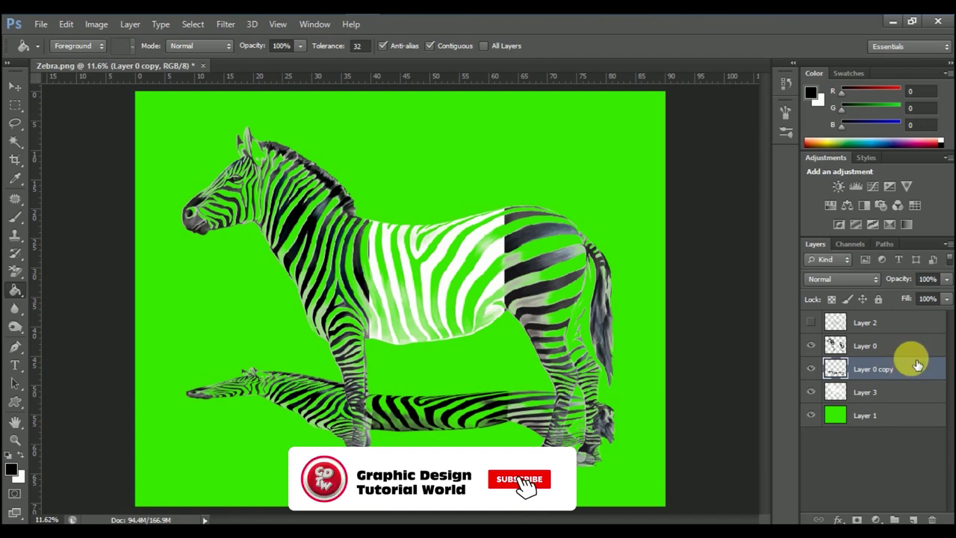
{"action": "left_click", "coordinate": [929, 279]}
{"action": "type", "text": "50"}
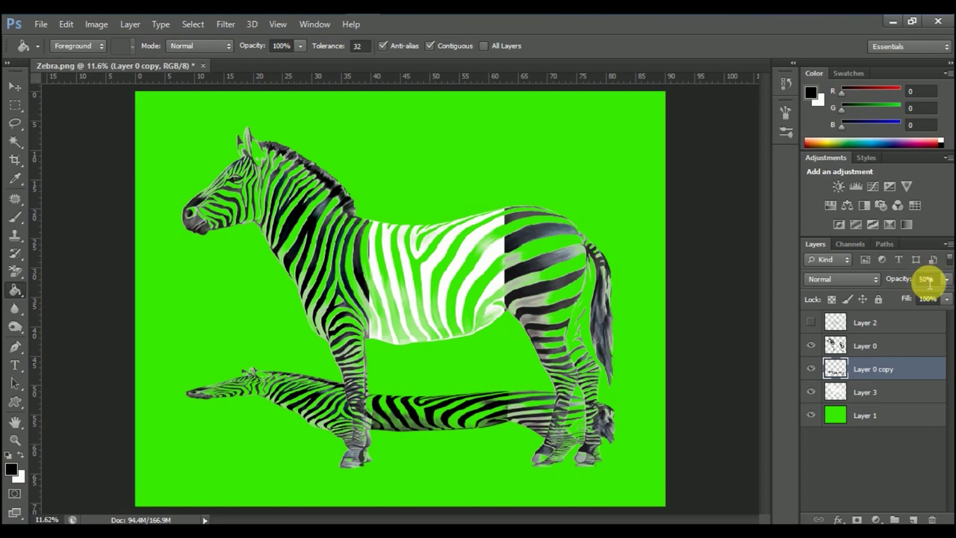
{"action": "key", "text": "Return"}
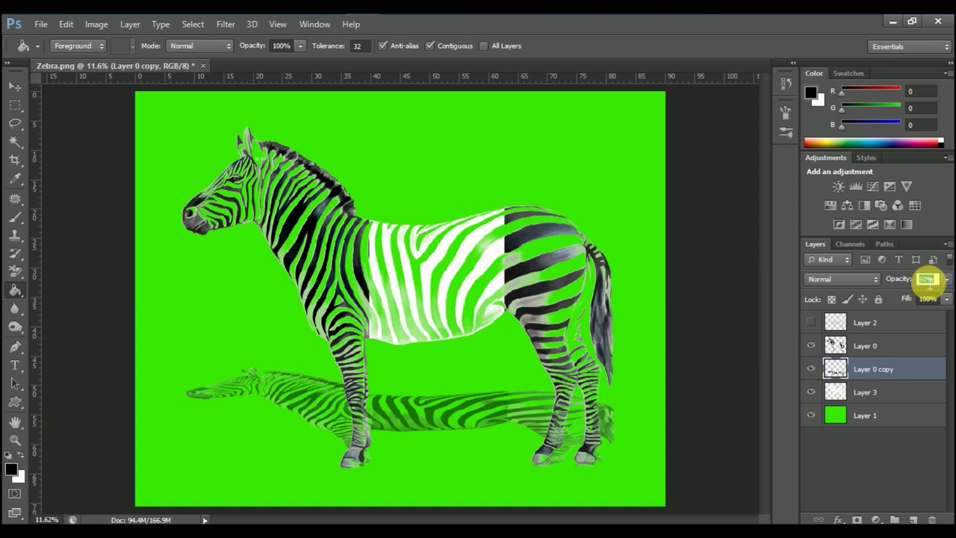
{"action": "type", "text": "25"}
{"action": "key", "text": "Return"}
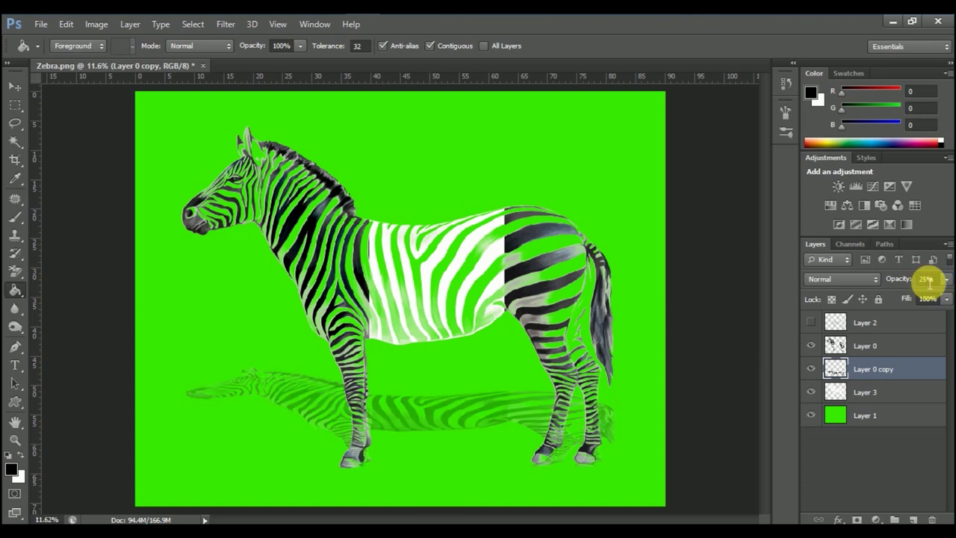
{"action": "left_click", "coordinate": [15, 86]}
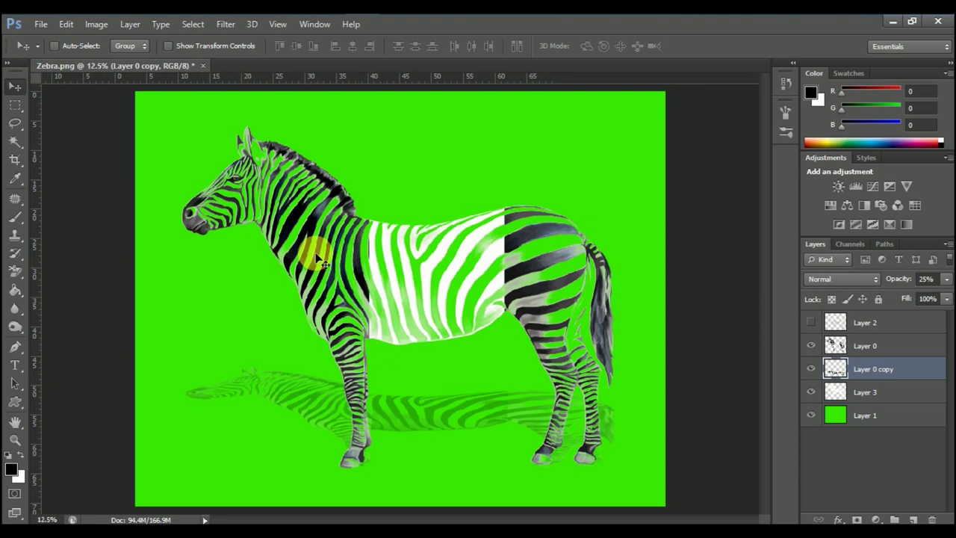
- Duplicate Layer 0 as Layer 0 copy 2 and merge it back down into Layer 0
{"action": "key", "text": "ctrl+plus"}
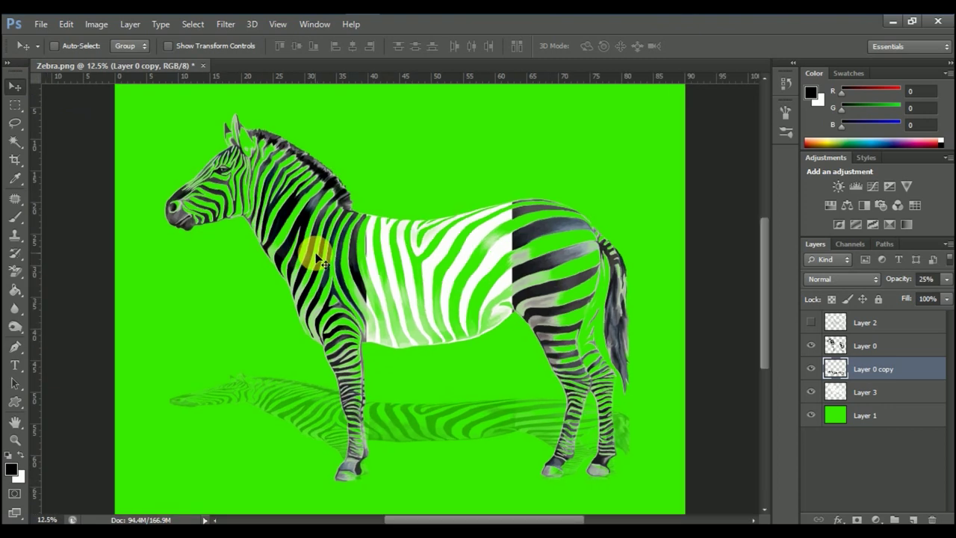
{"action": "key", "text": "ctrl+minus"}
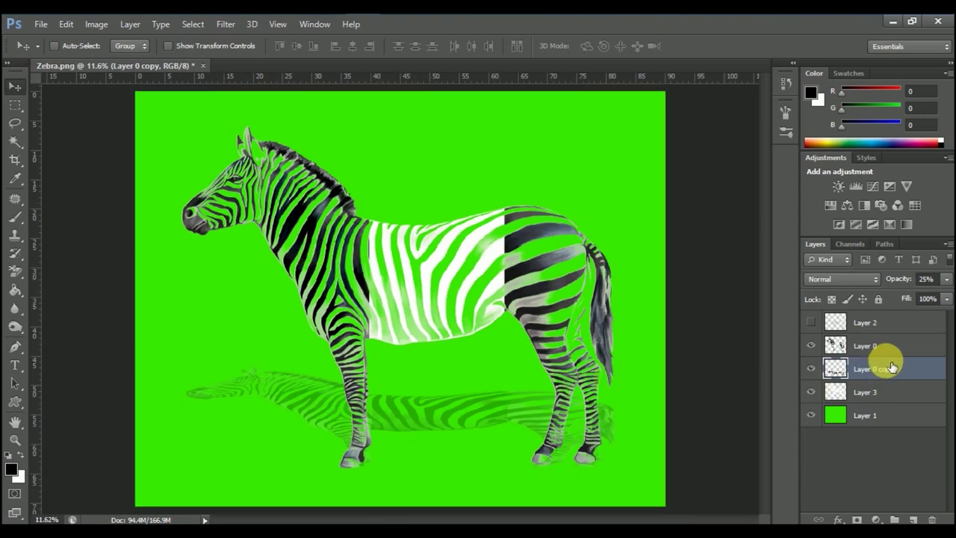
{"action": "left_click", "coordinate": [902, 348]}
{"action": "right_click", "coordinate": [902, 350]}
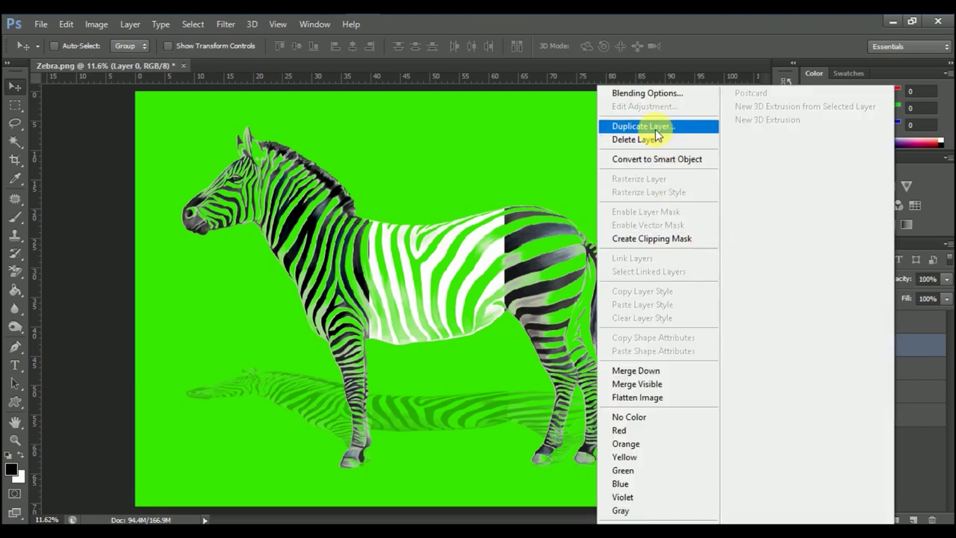
{"action": "left_click", "coordinate": [689, 127]}
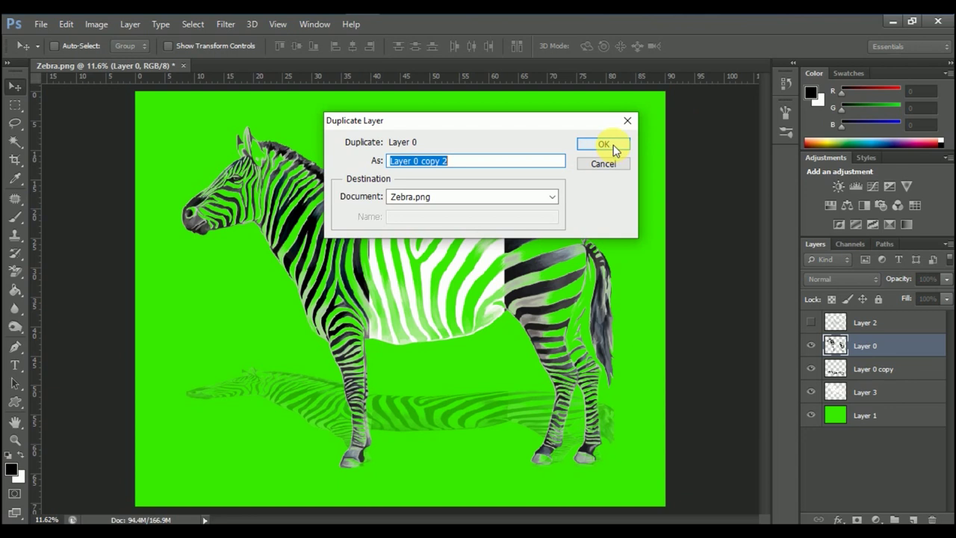
{"action": "left_click", "coordinate": [613, 147]}
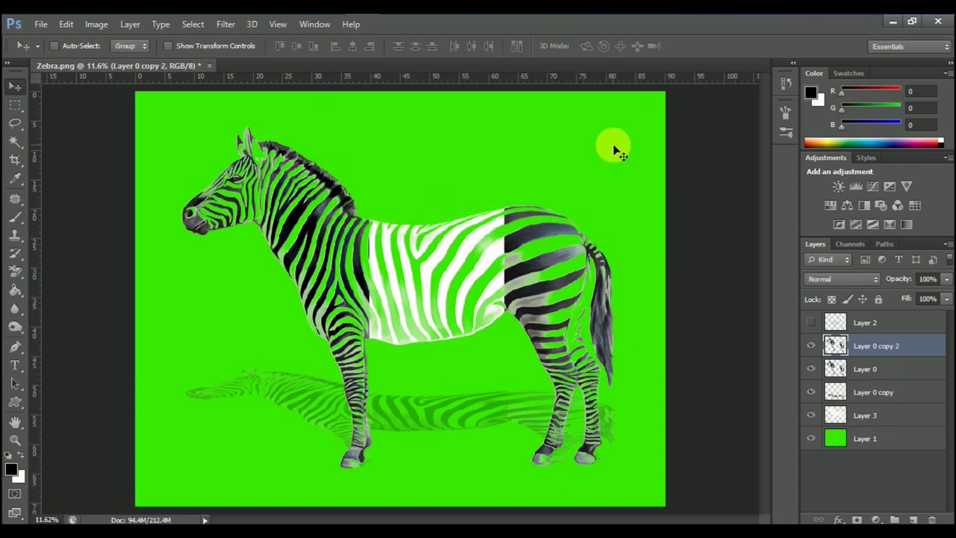
{"action": "right_click", "coordinate": [886, 351]}
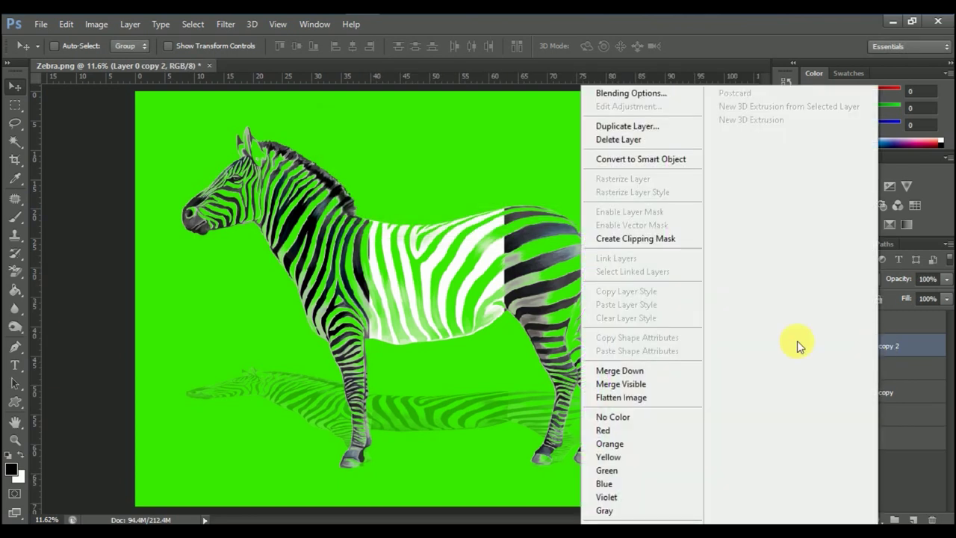
{"action": "left_click", "coordinate": [661, 371]}
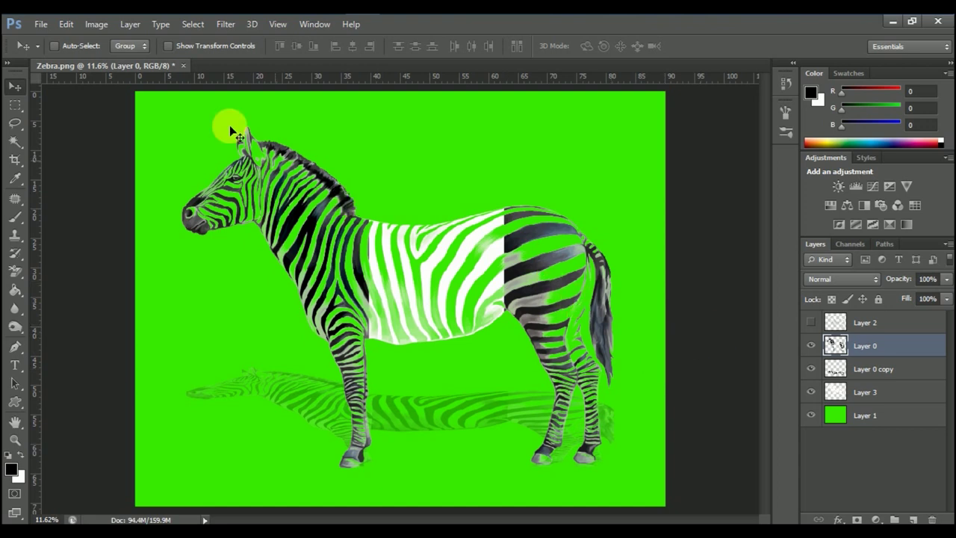
{"action": "left_click", "coordinate": [41, 24]}
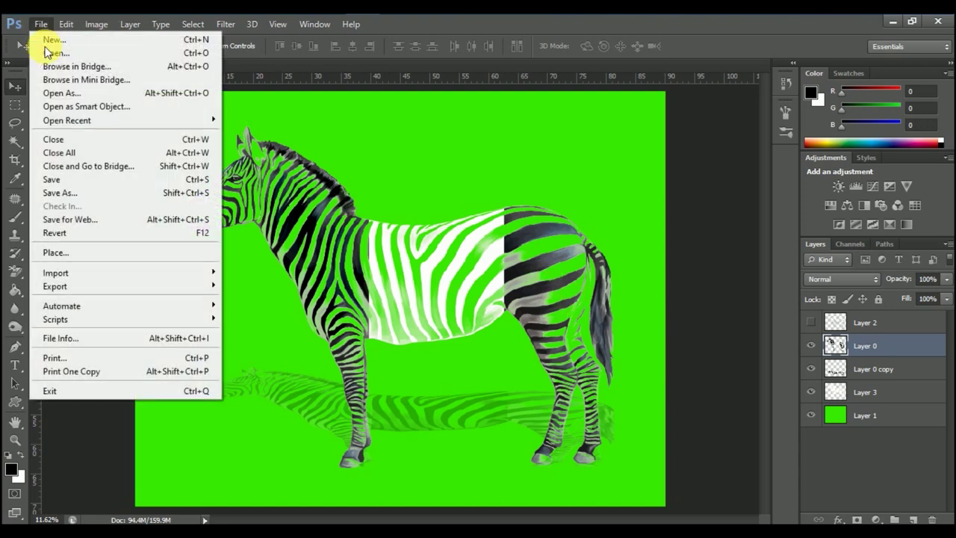
- Save the image as Zebra.jpg in JPEG format at Quality 12 (Maximum), progressive
{"action": "left_click", "coordinate": [157, 194]}
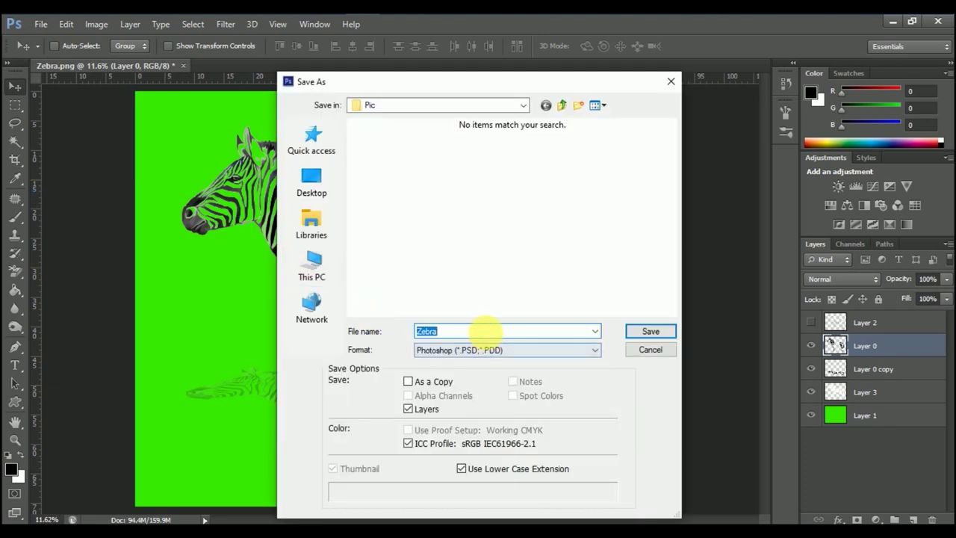
{"action": "left_click", "coordinate": [490, 330]}
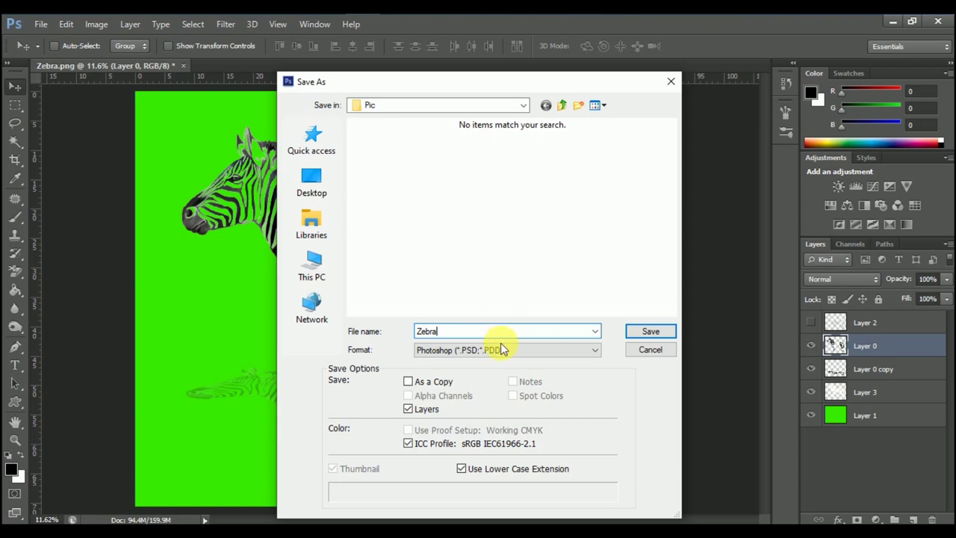
{"action": "left_click", "coordinate": [503, 350]}
{"action": "left_click", "coordinate": [549, 235]}
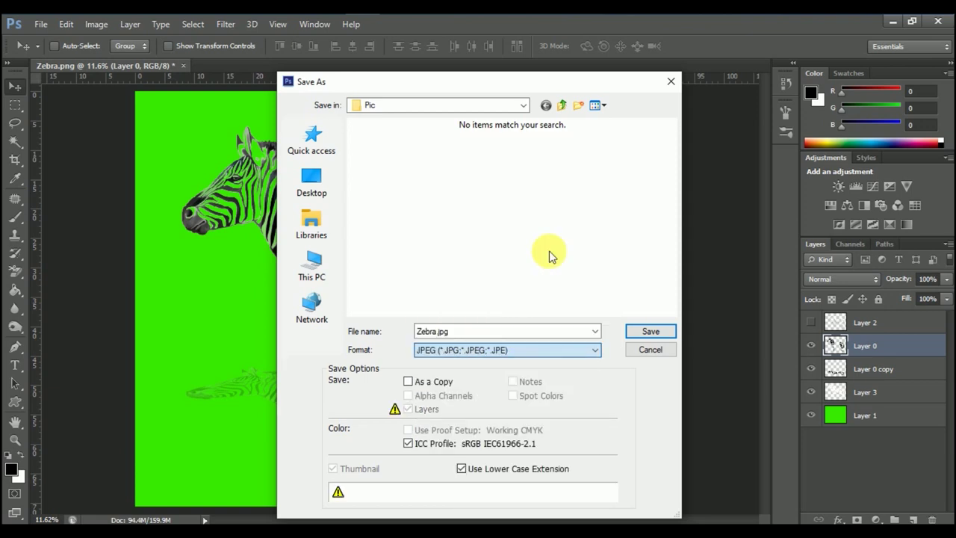
{"action": "left_click", "coordinate": [637, 332]}
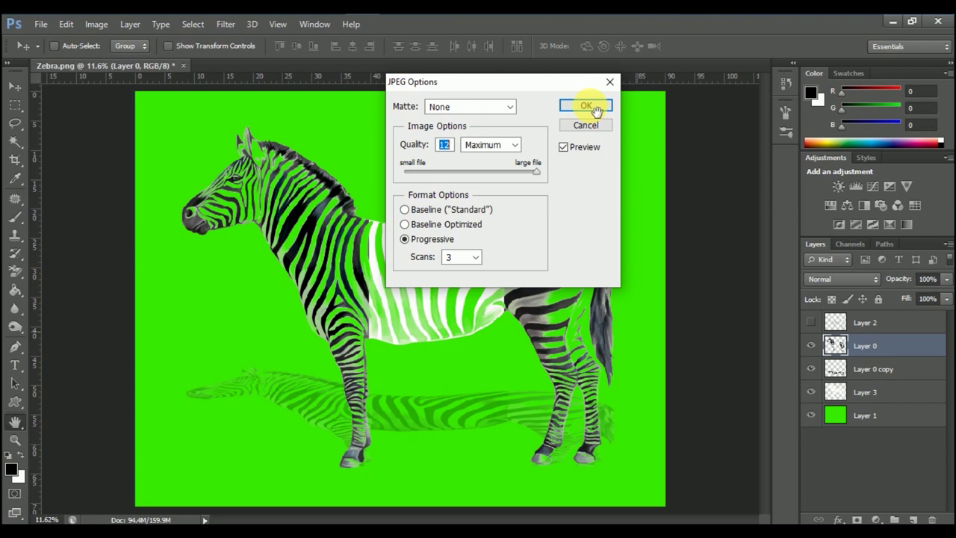
{"action": "left_click", "coordinate": [596, 108]}
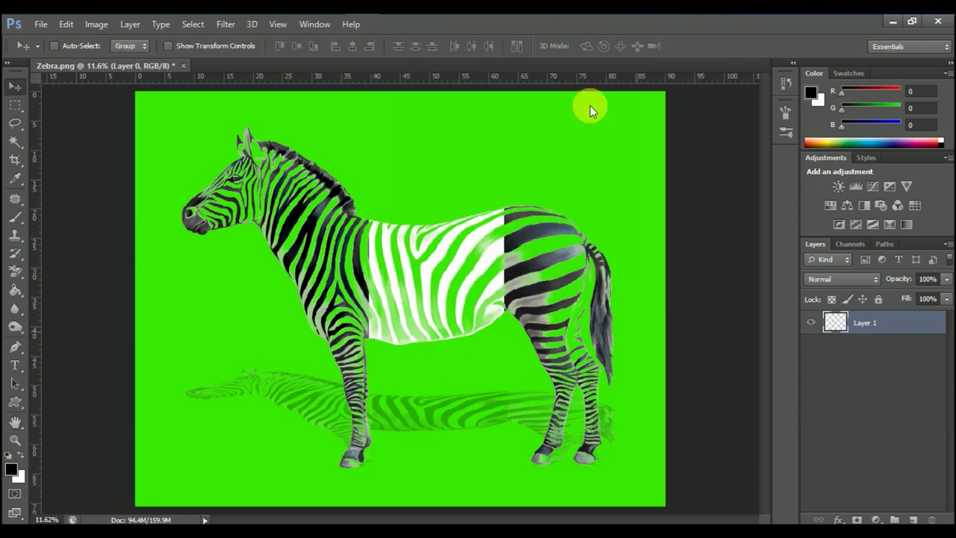